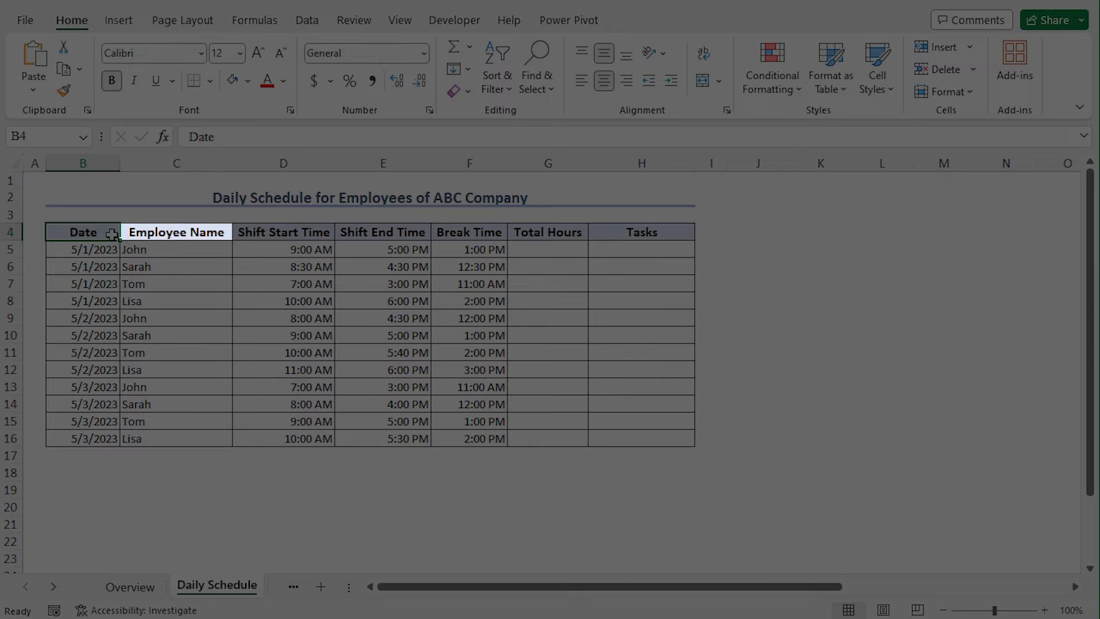
- Review the schedule's column headers in row 4, from Employee Name through Tasks
left_click(174, 232)
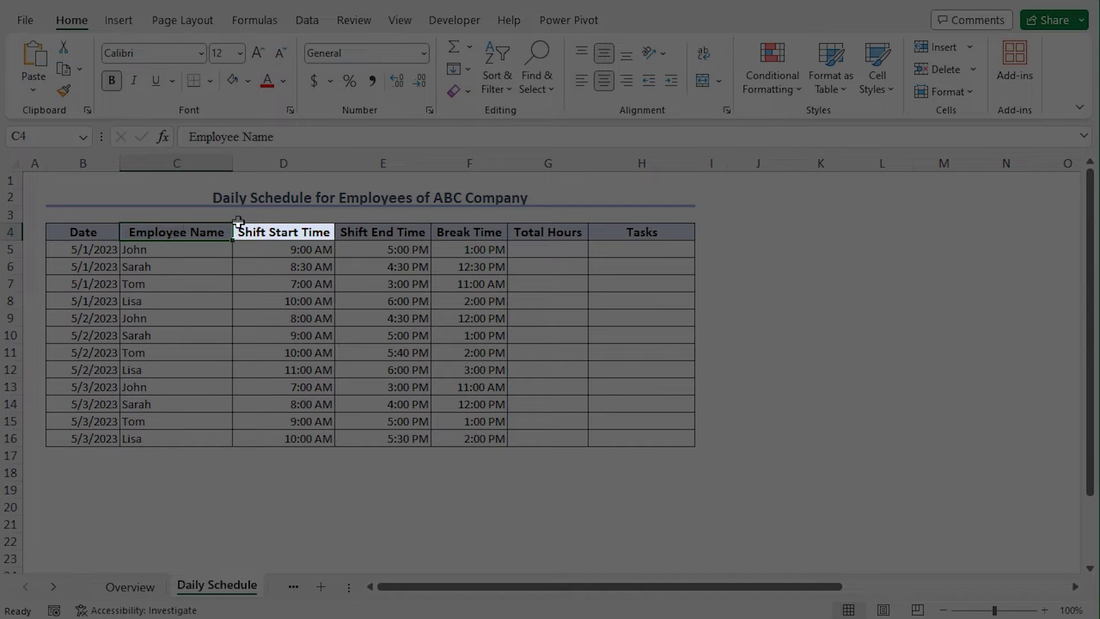
left_click(285, 228)
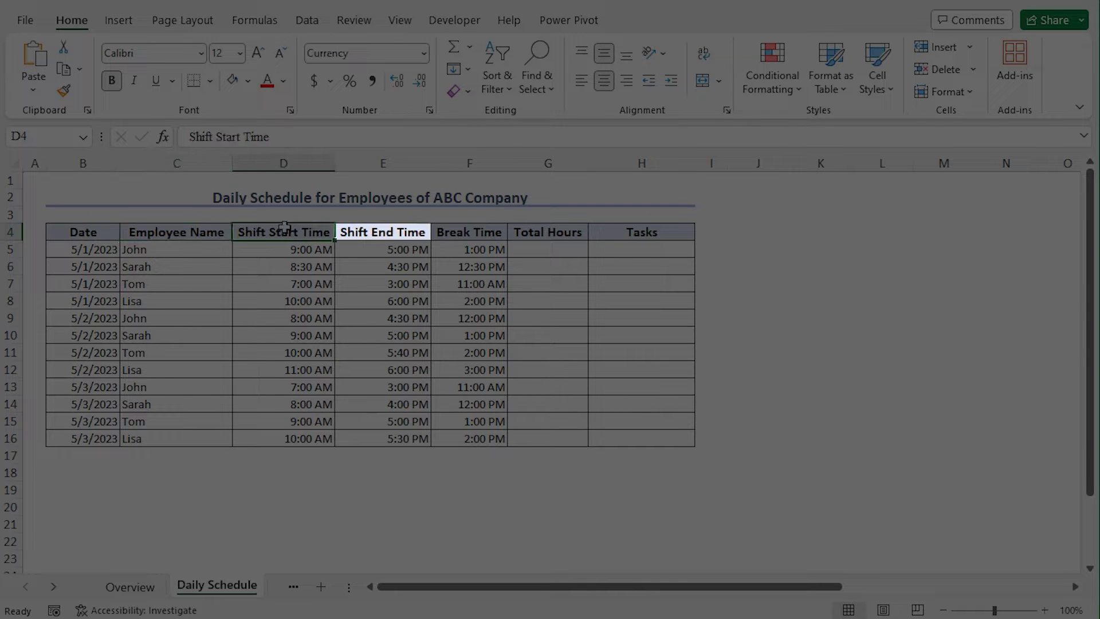
left_click(401, 227)
left_click(473, 228)
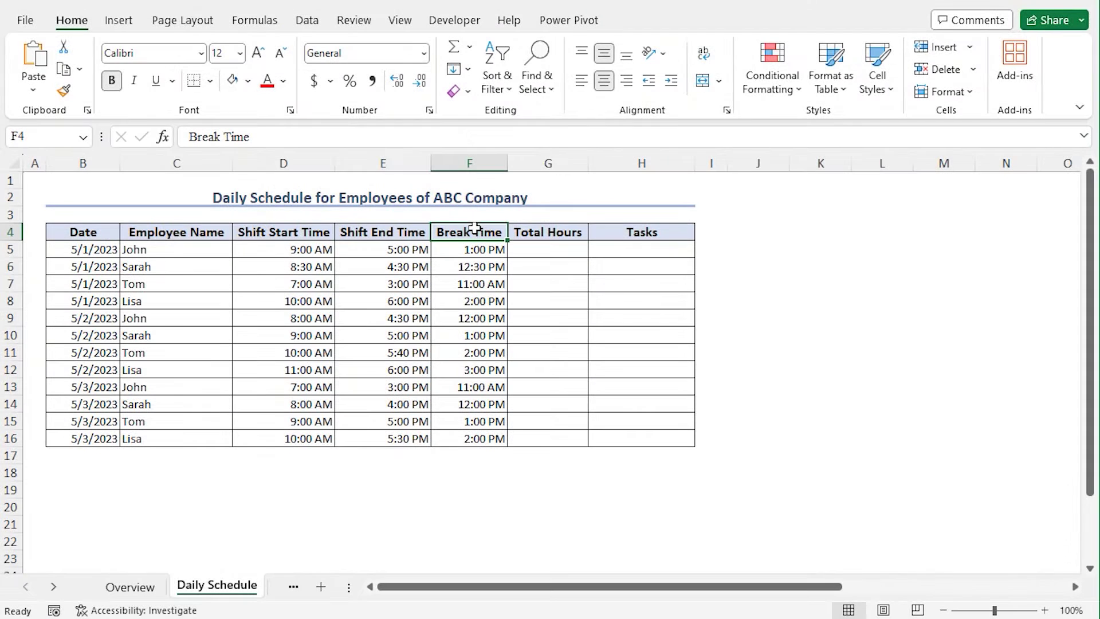
left_click(548, 231)
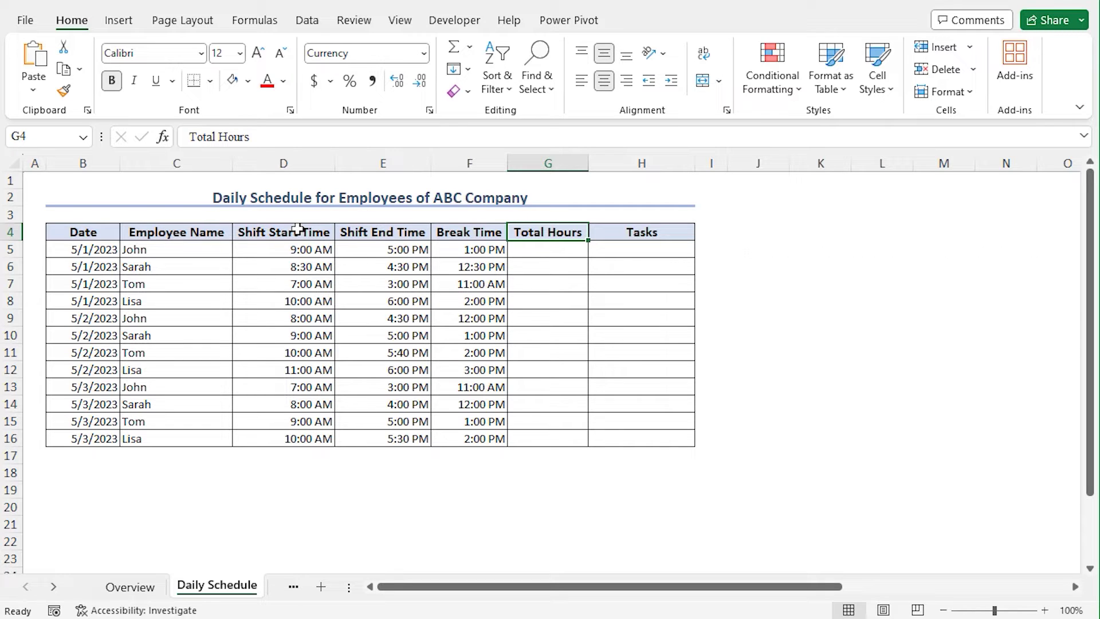
left_click(631, 229)
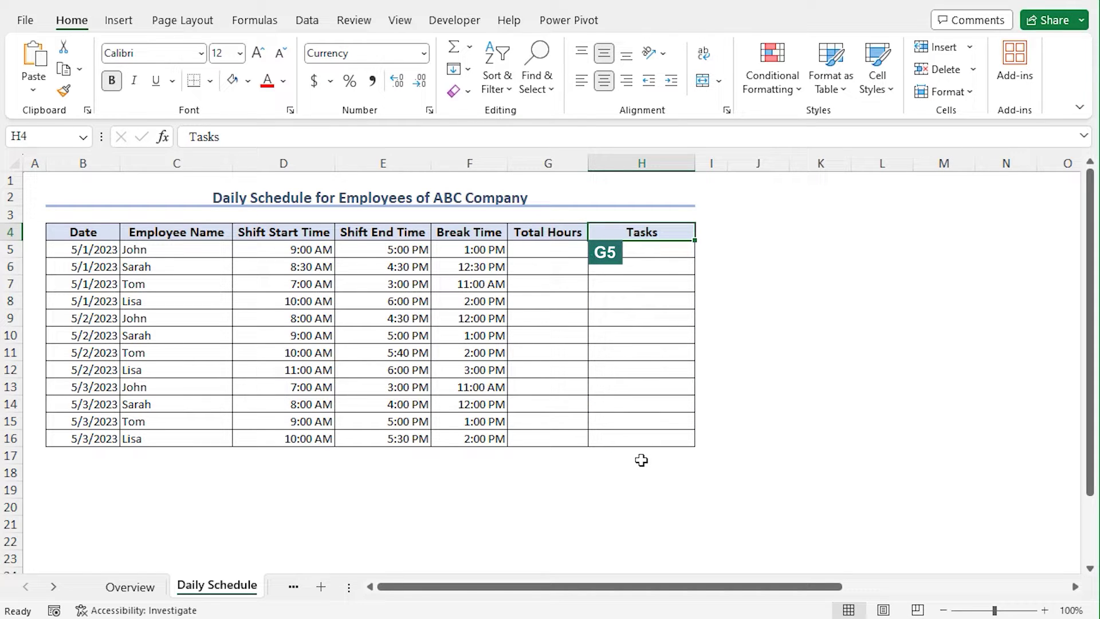
- Calculate Total Hours in G5 with the formula =E5-D5 and fill it down through G16
left_click(533, 253)
type("=")
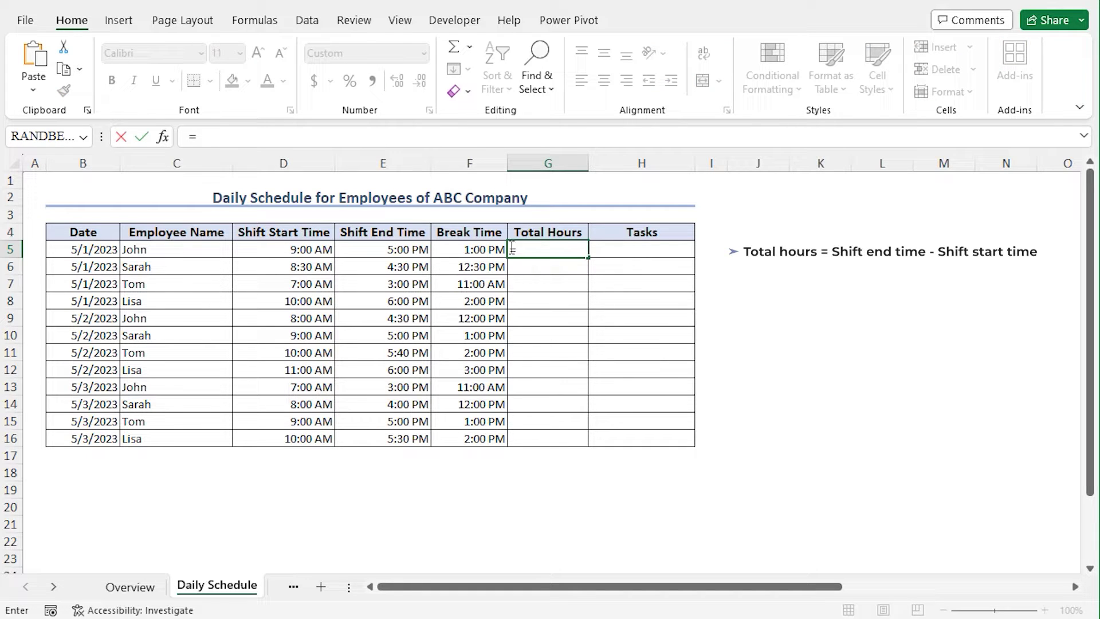
left_click(371, 251)
type("-")
left_click(309, 252)
key("Return")
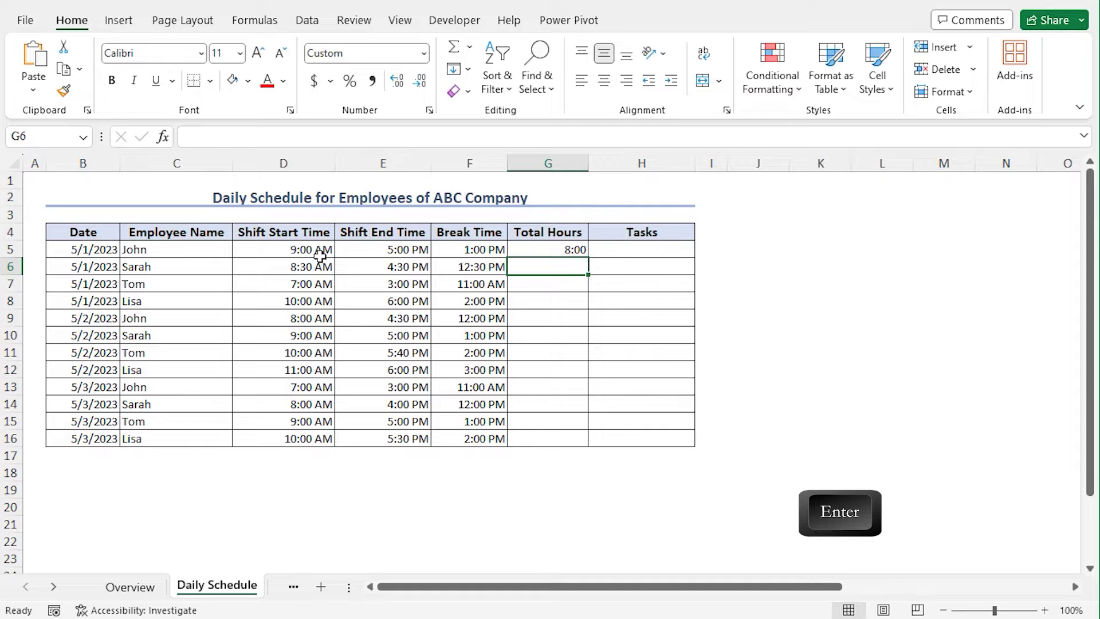
left_click(543, 248)
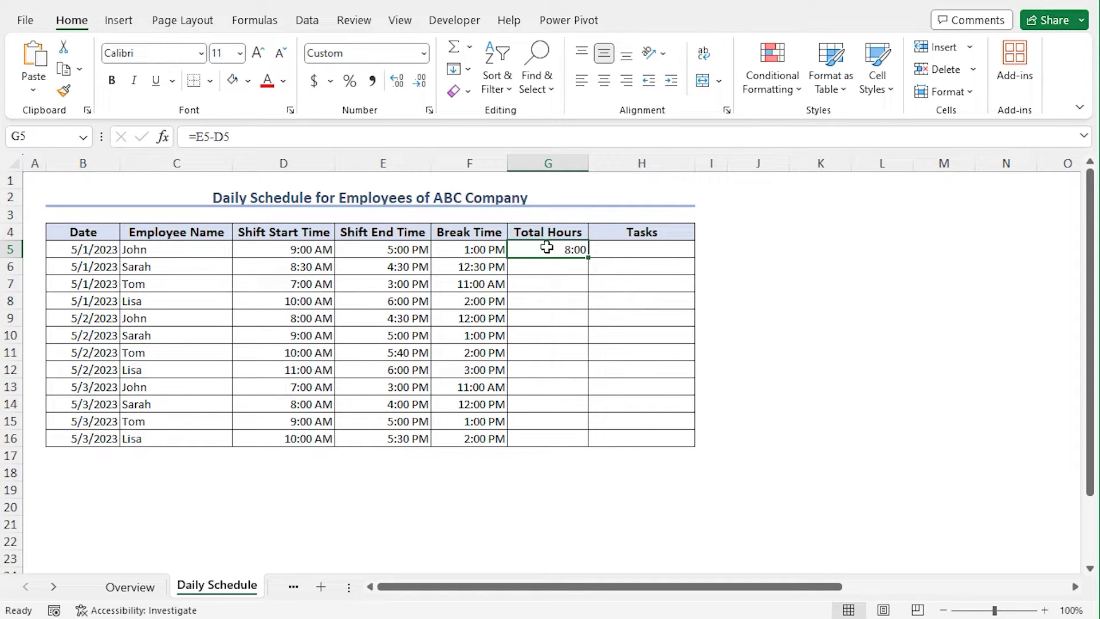
double_click(587, 256)
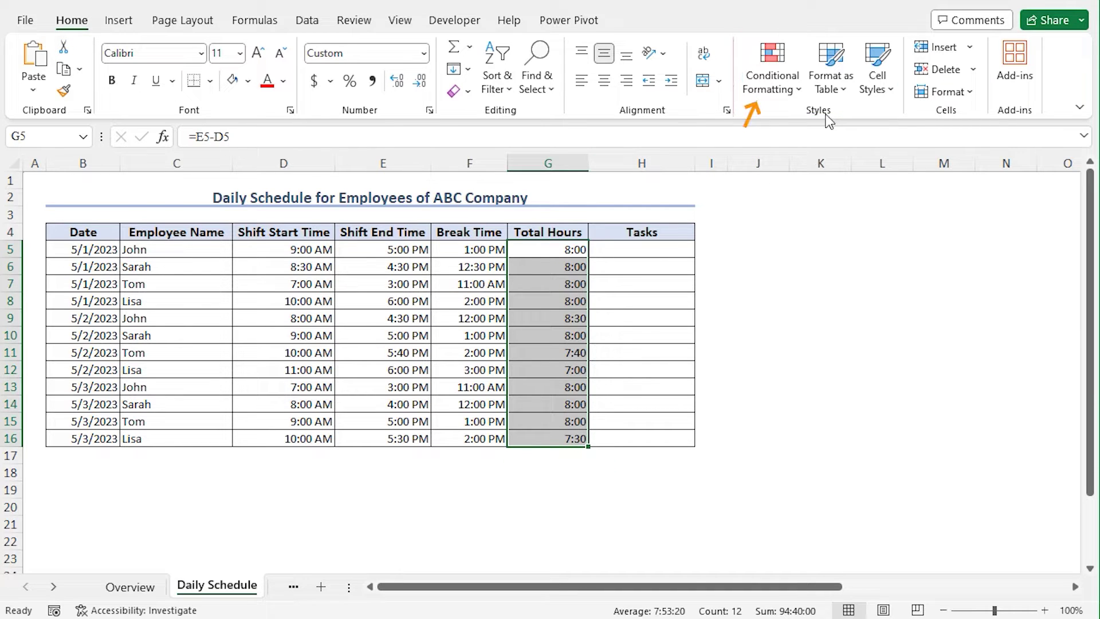
- Apply a Less Than conditional formatting rule to G5:G16 for values below 8:00, using Light Red Fill with Dark Red Text
left_click(800, 92)
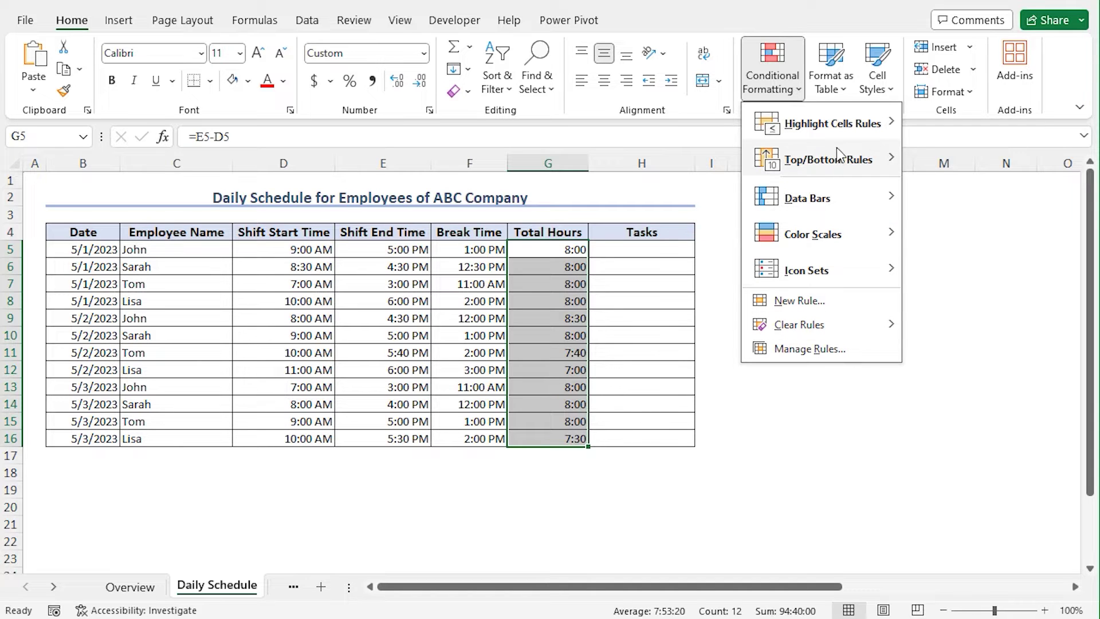
mouse_move(841, 166)
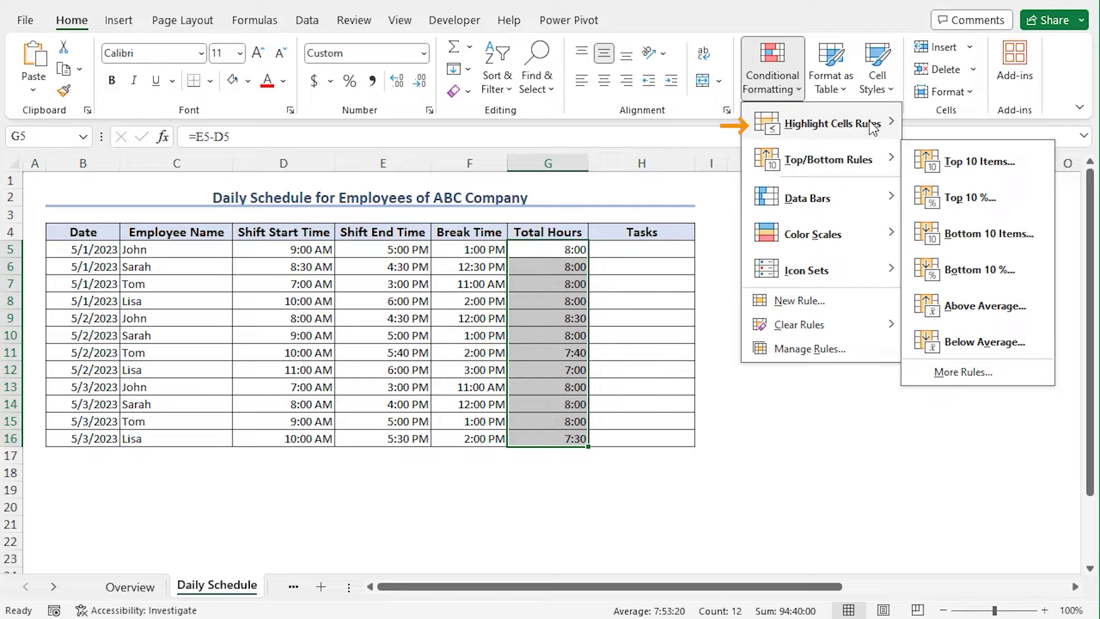
mouse_move(782, 127)
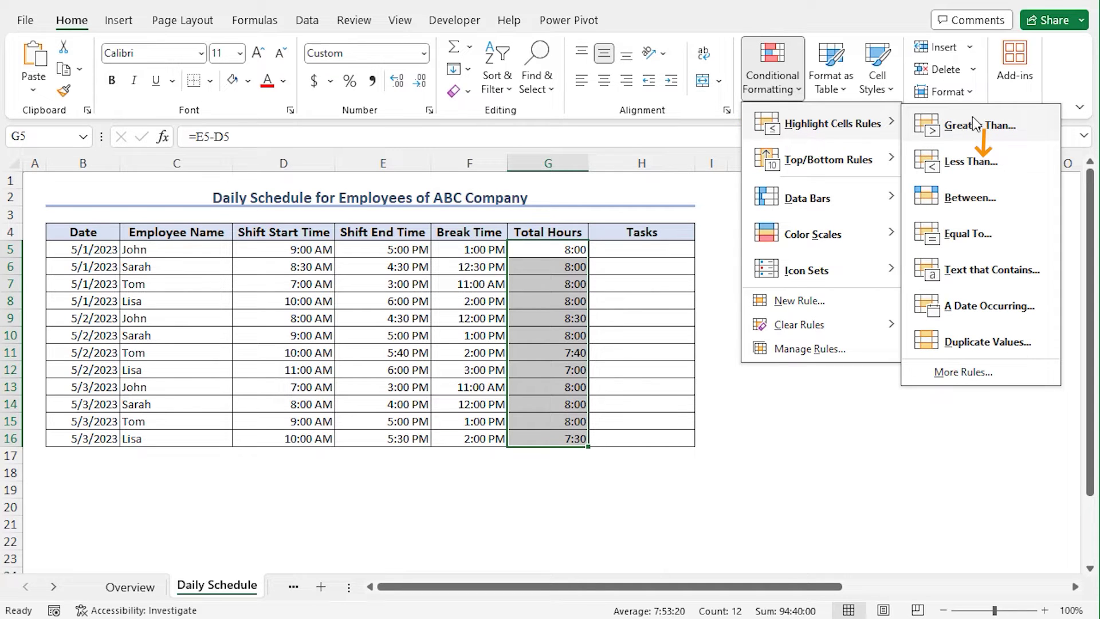
left_click(1019, 159)
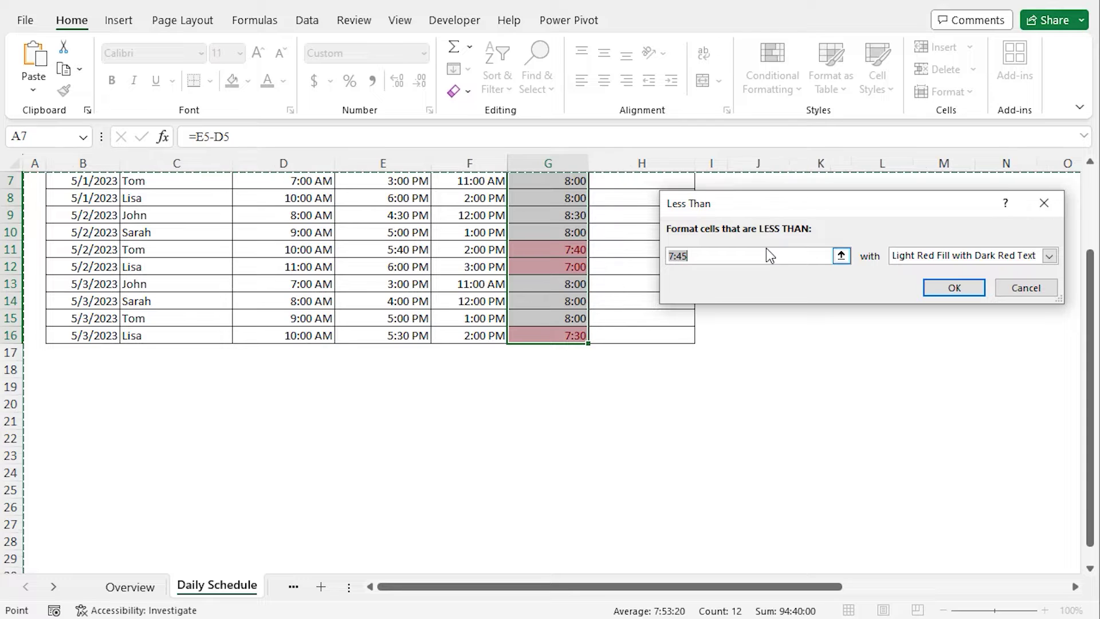
type("8:00")
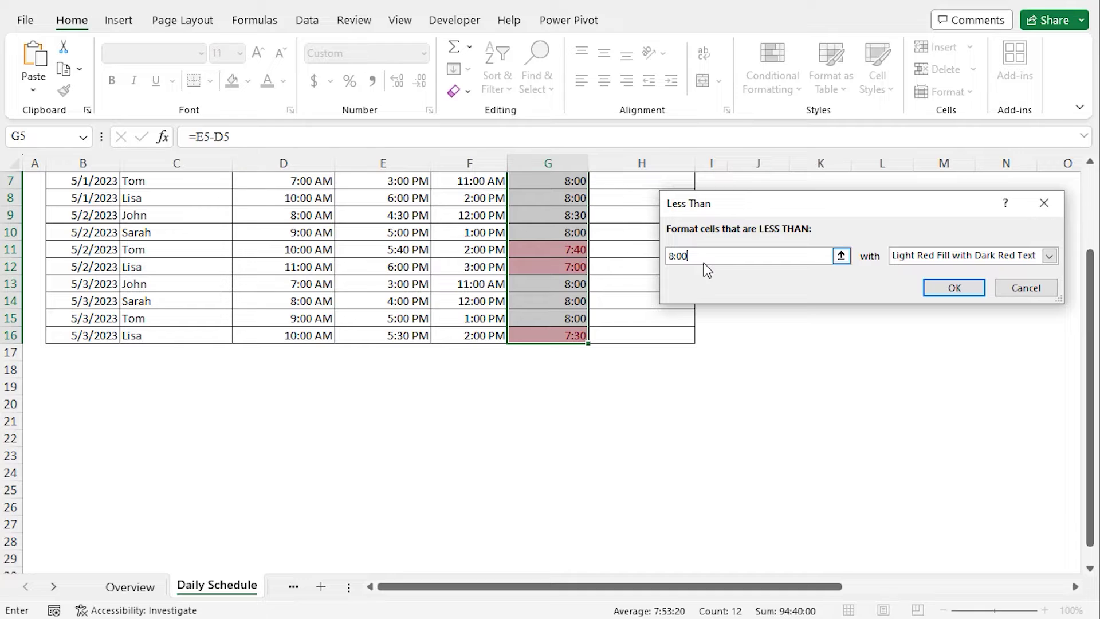
left_click(1051, 257)
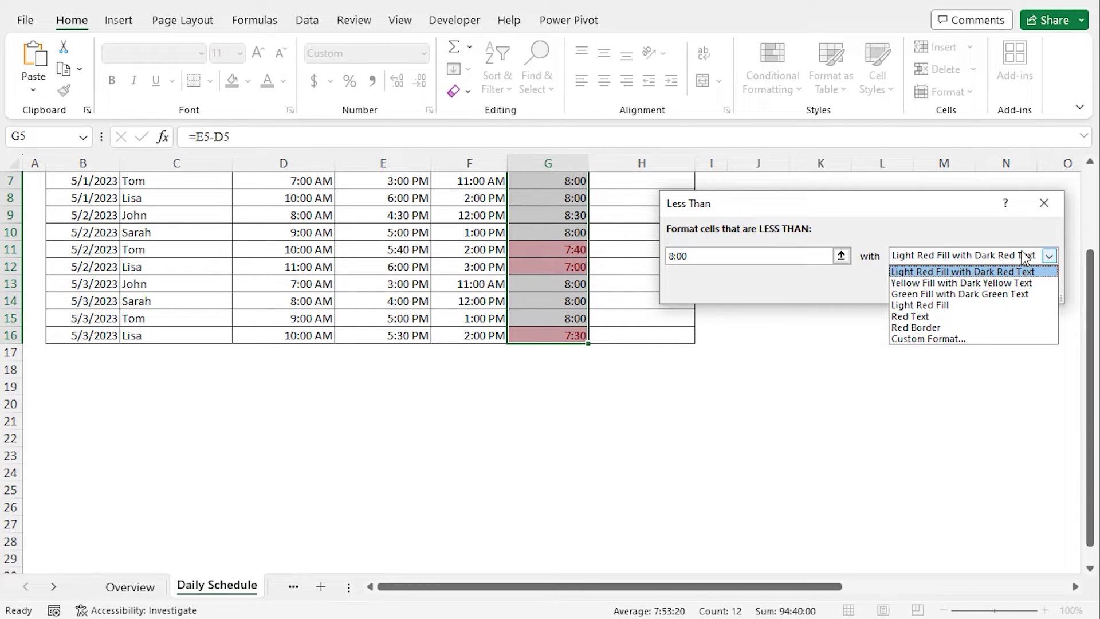
left_click(995, 235)
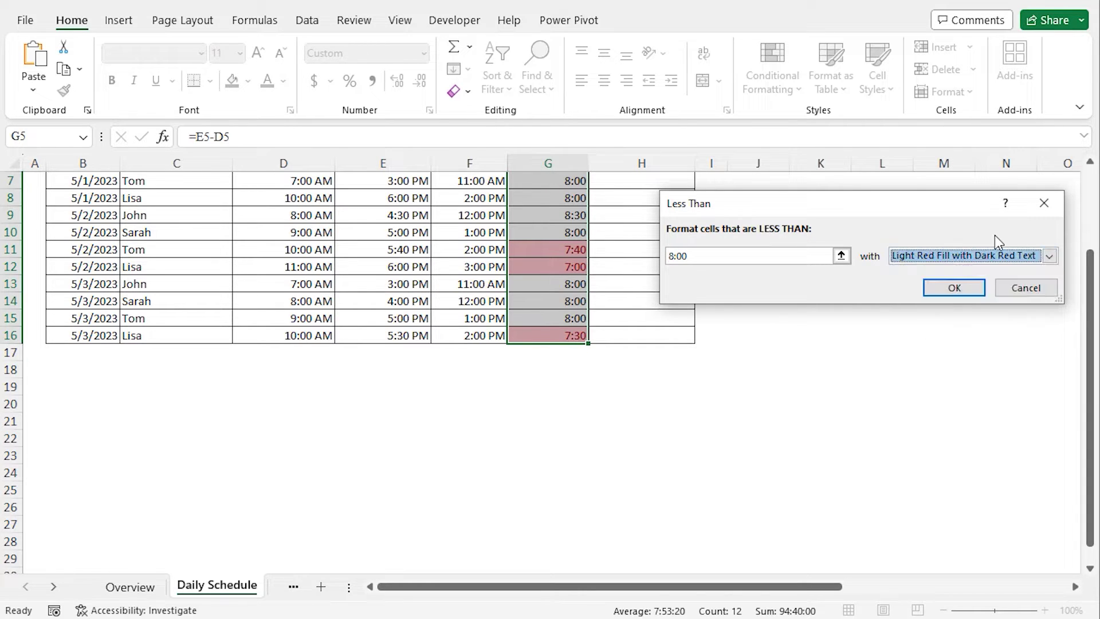
left_click(969, 286)
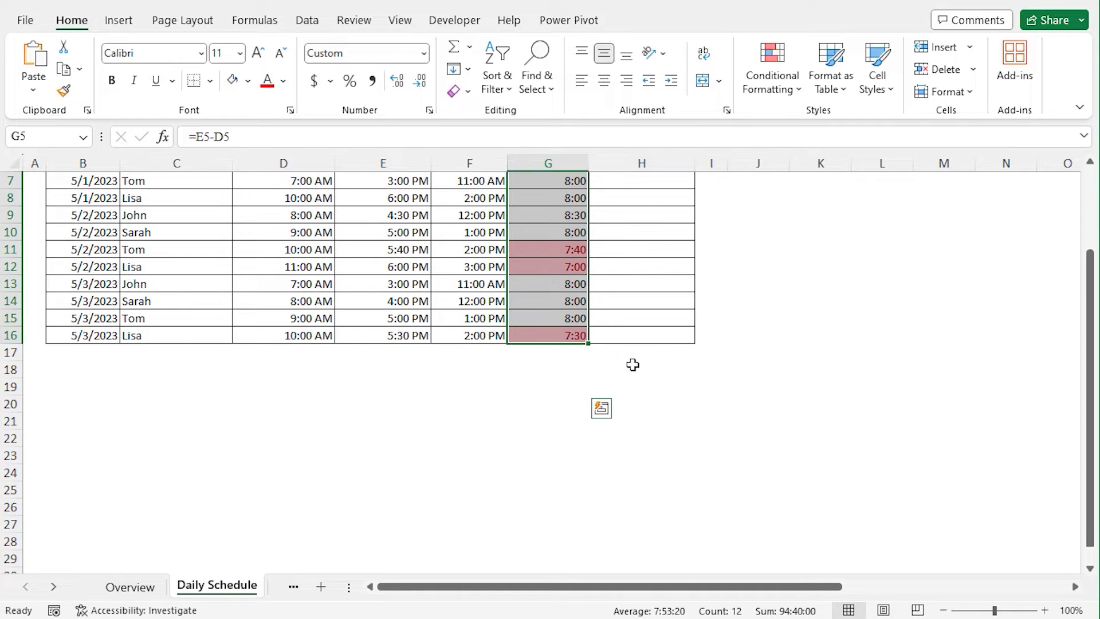
- Start a data validation rule for the Tasks cells H5:H16 that allows entries from a List
scroll(633, 365, "up", 2)
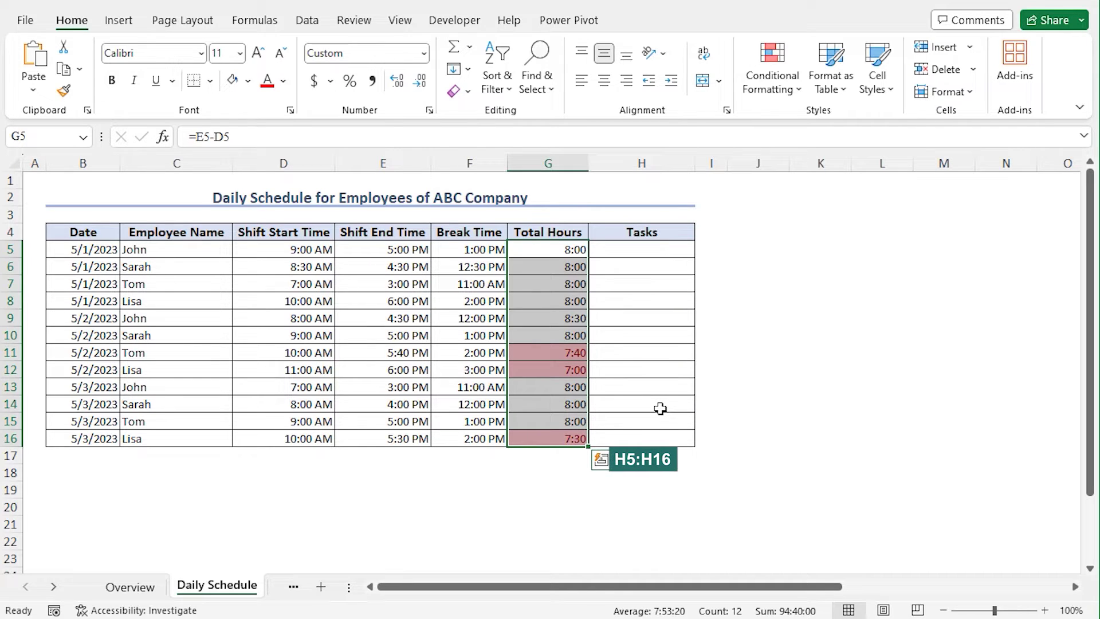
left_click_drag(669, 251, 681, 432)
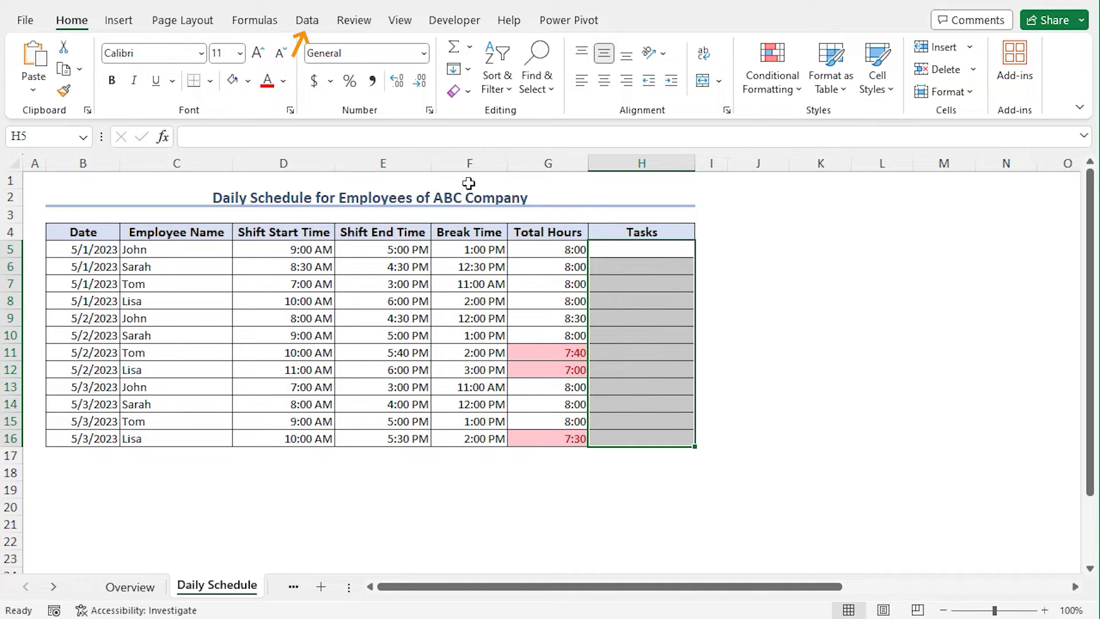
left_click(307, 20)
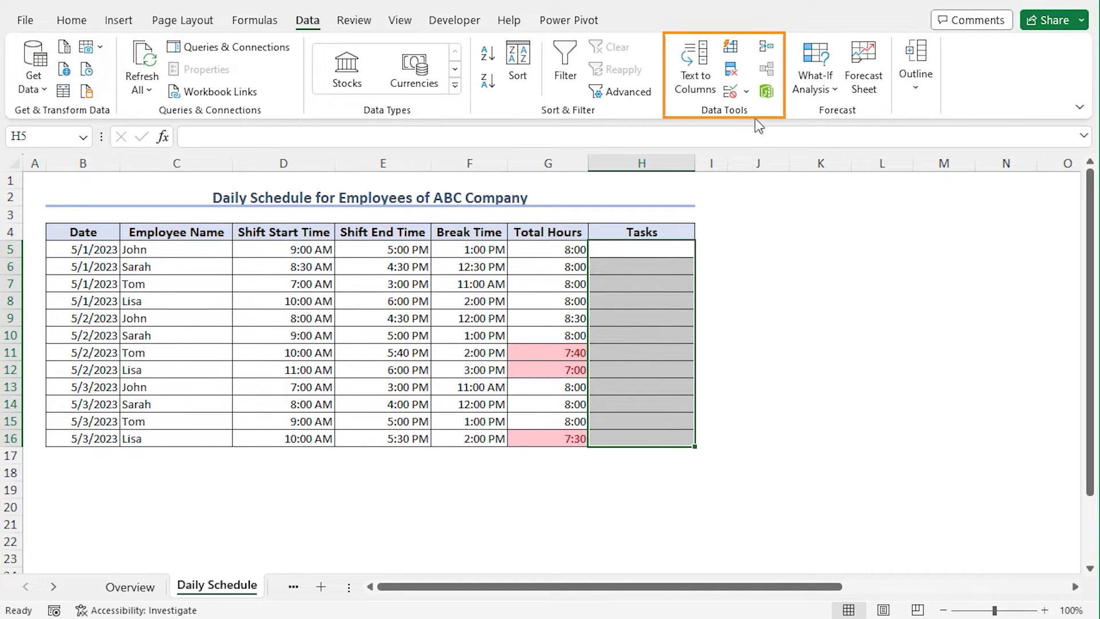
left_click(732, 91)
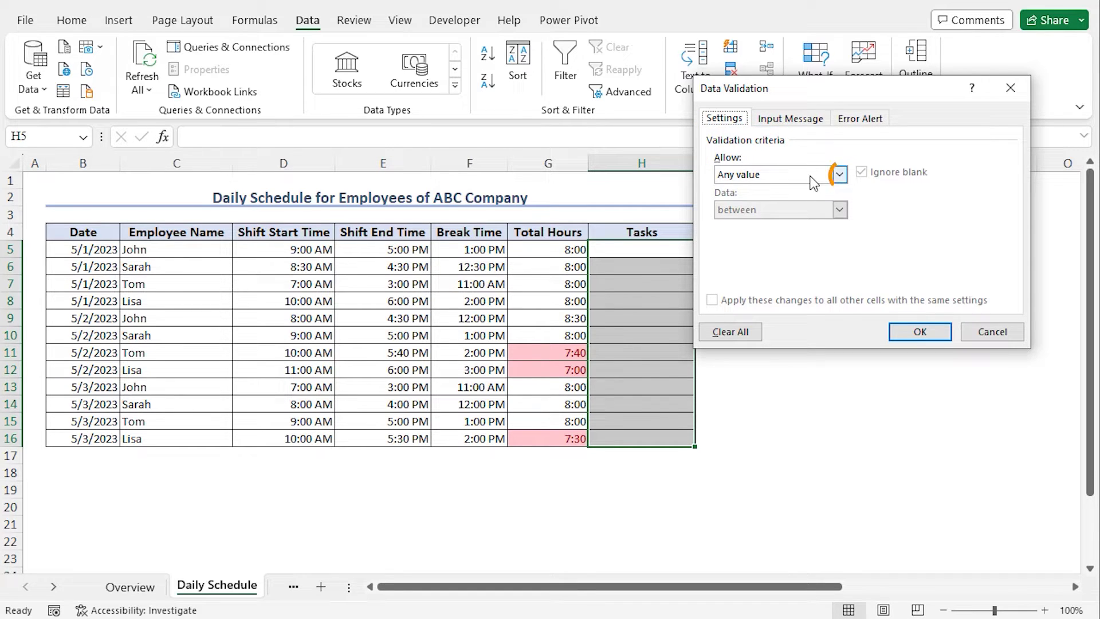
left_click(840, 174)
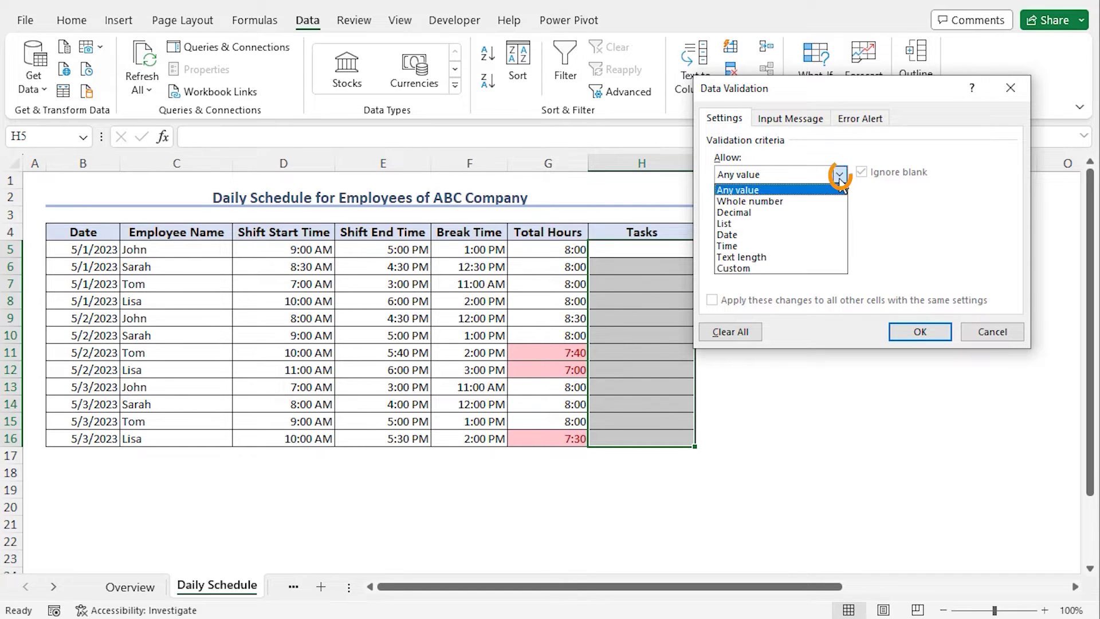
left_click(800, 223)
- Apply the list source "Attend Meeting, Check Emails, File Reports, Customer Calls, Data Entry, Stock Inventory, Order Supplies, Schedule Appointment" to the validation rule
left_click(786, 244)
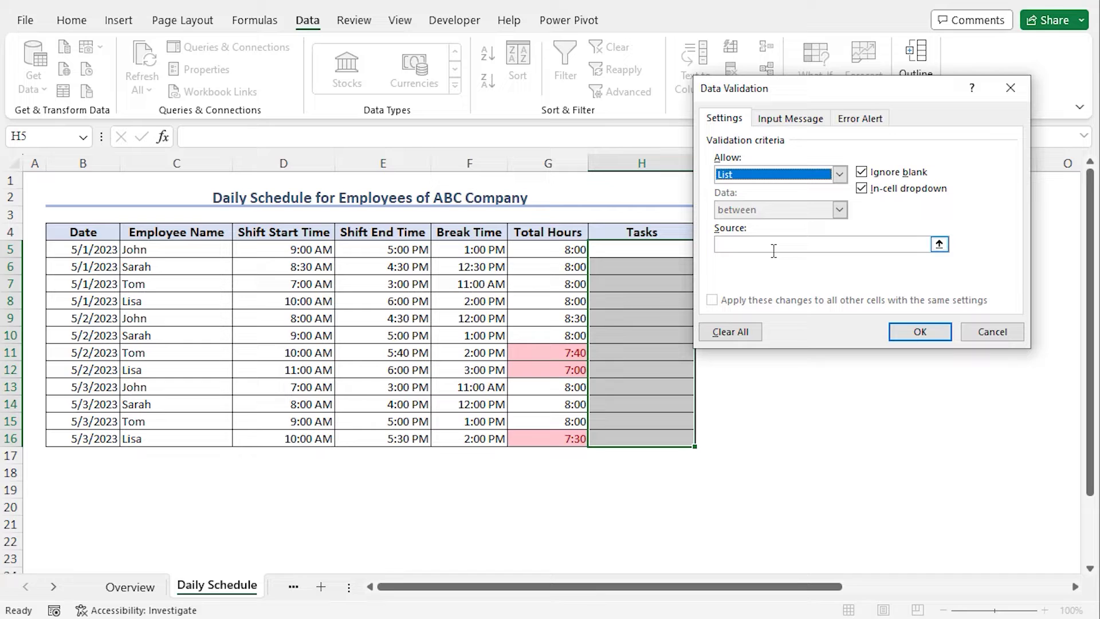
left_click(774, 246)
type("A")
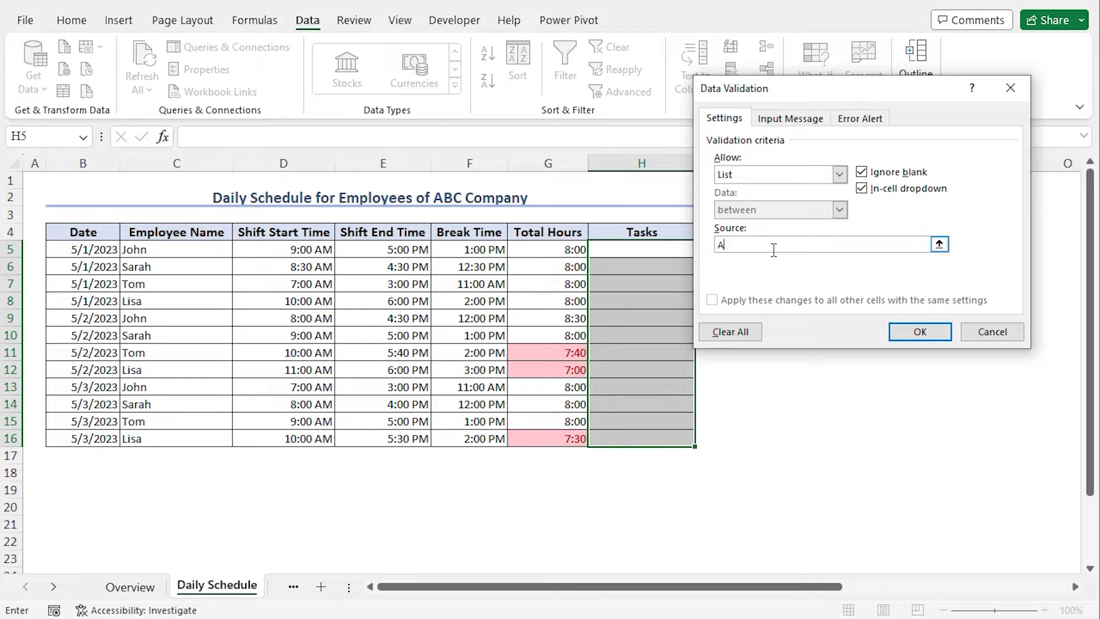
type("ttend Meeting, Check Emails, File Reports, Customer Cal")
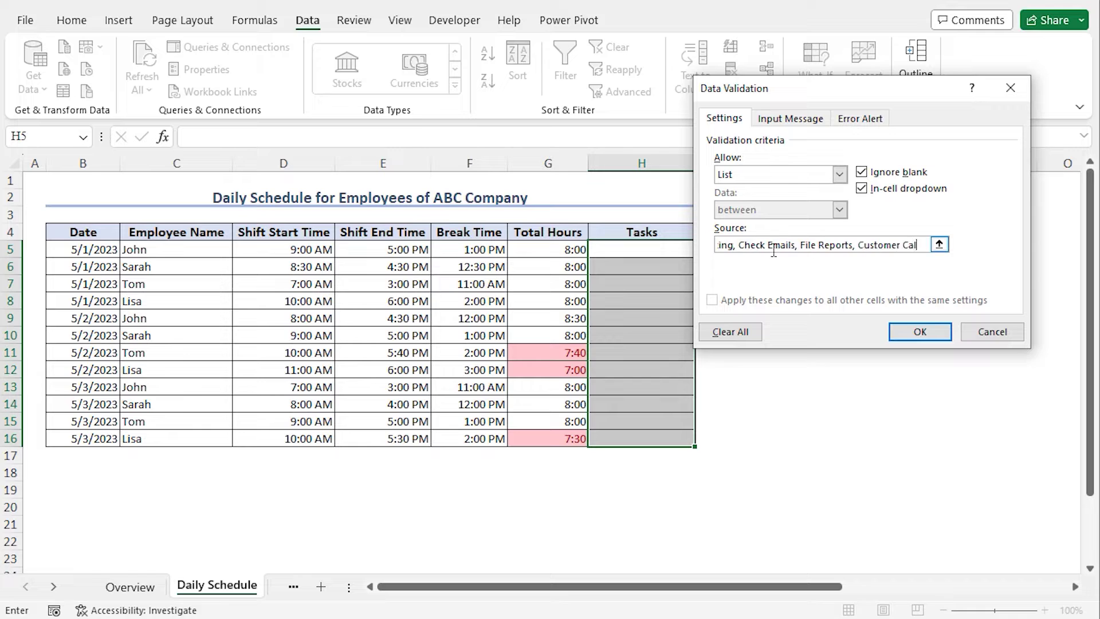
type("ls, Data Entry, Stock Inventory")
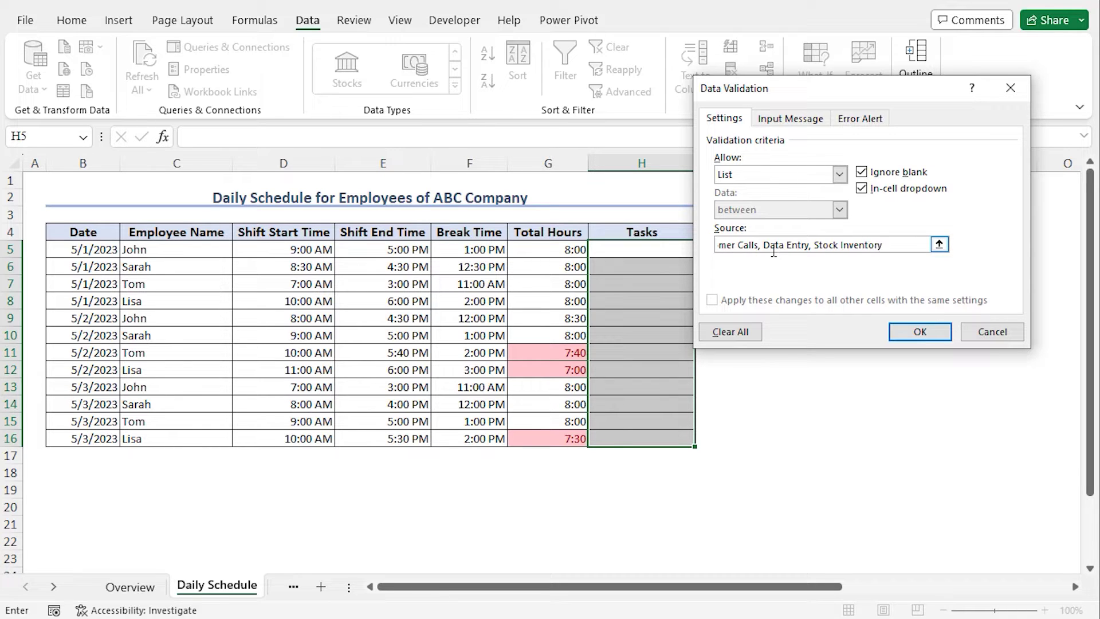
type(", Order Supplies,")
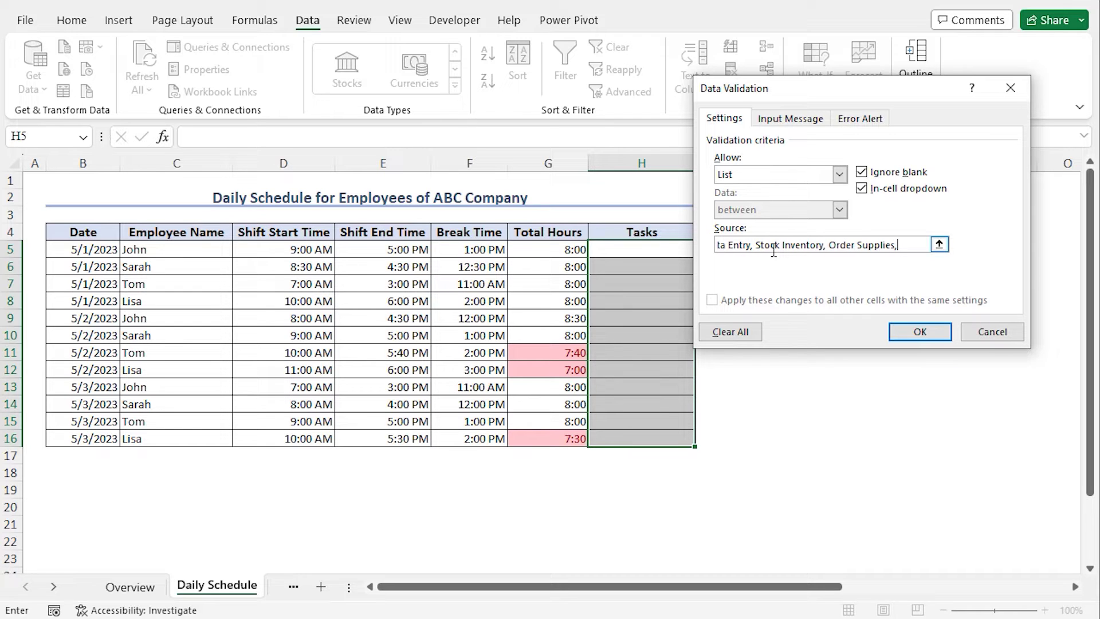
type(" Schedule Appointment")
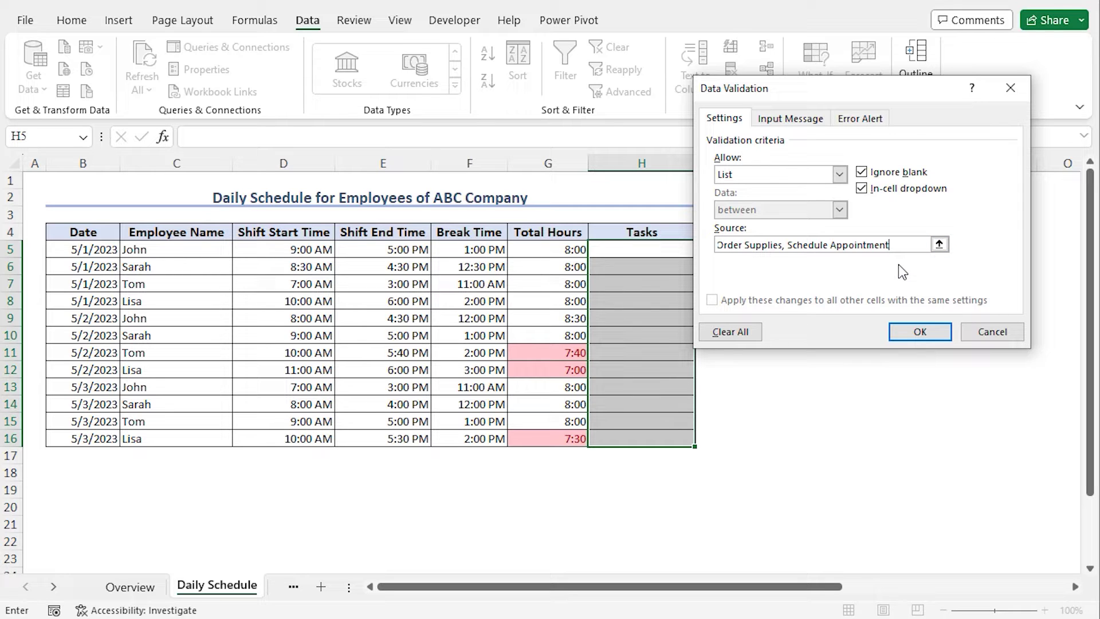
left_click(929, 332)
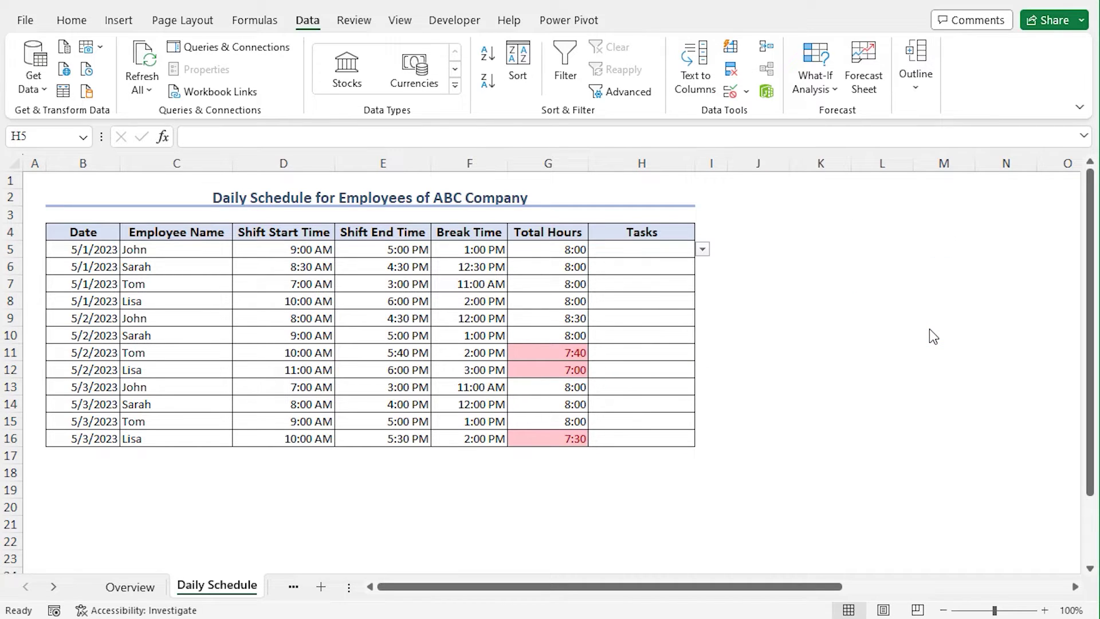
- Choose Attend Meeting as the task in H5 and Check Emails in H6 from the validation list
left_click(702, 249)
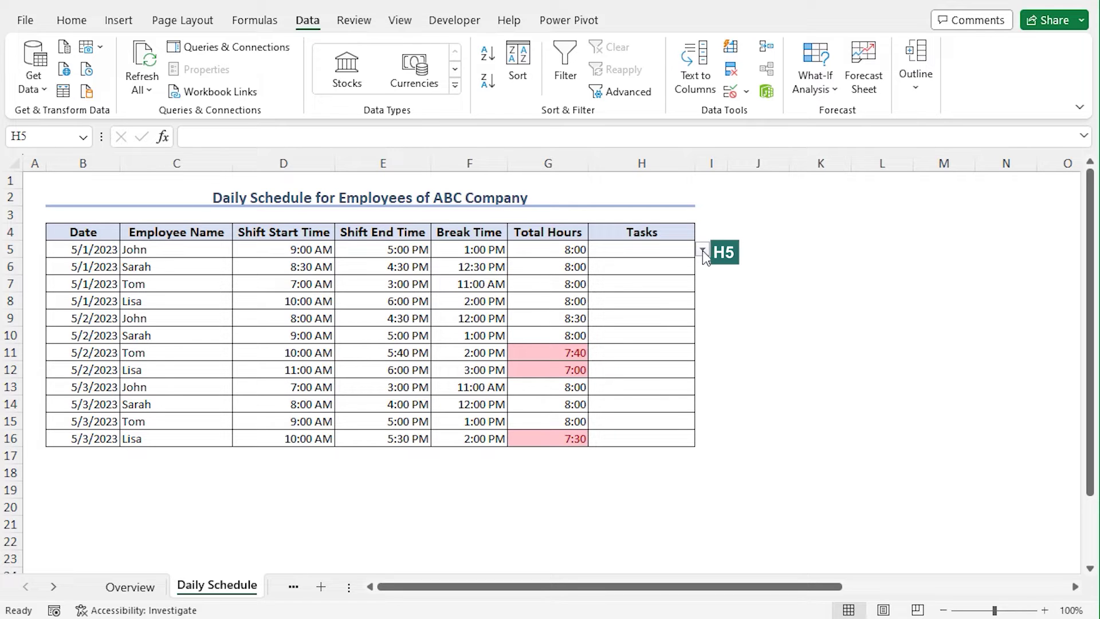
left_click(703, 250)
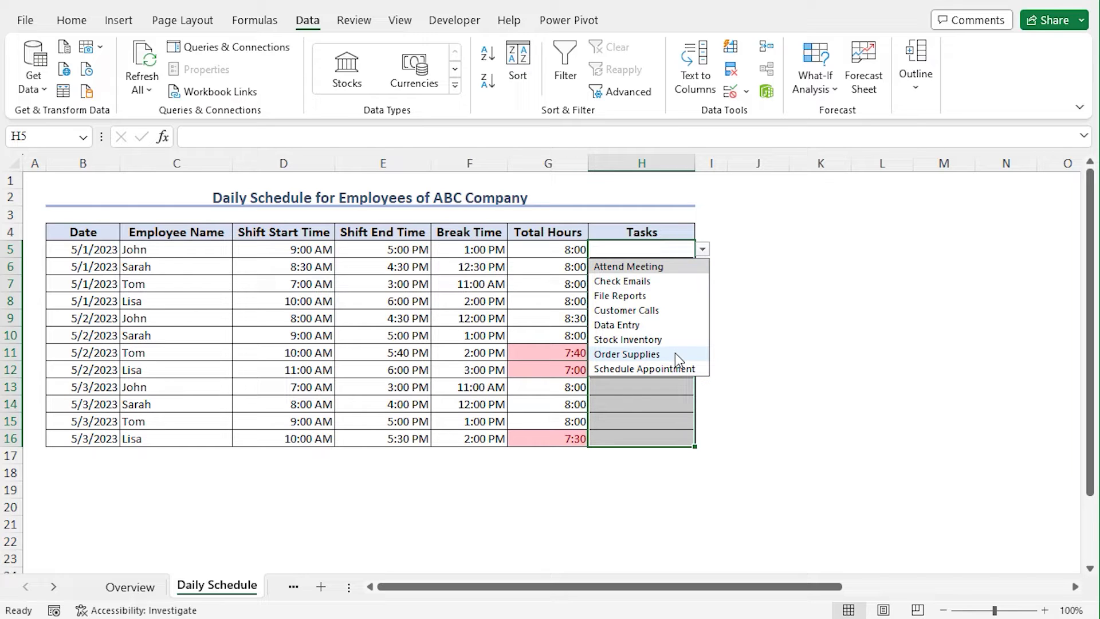
left_click(681, 266)
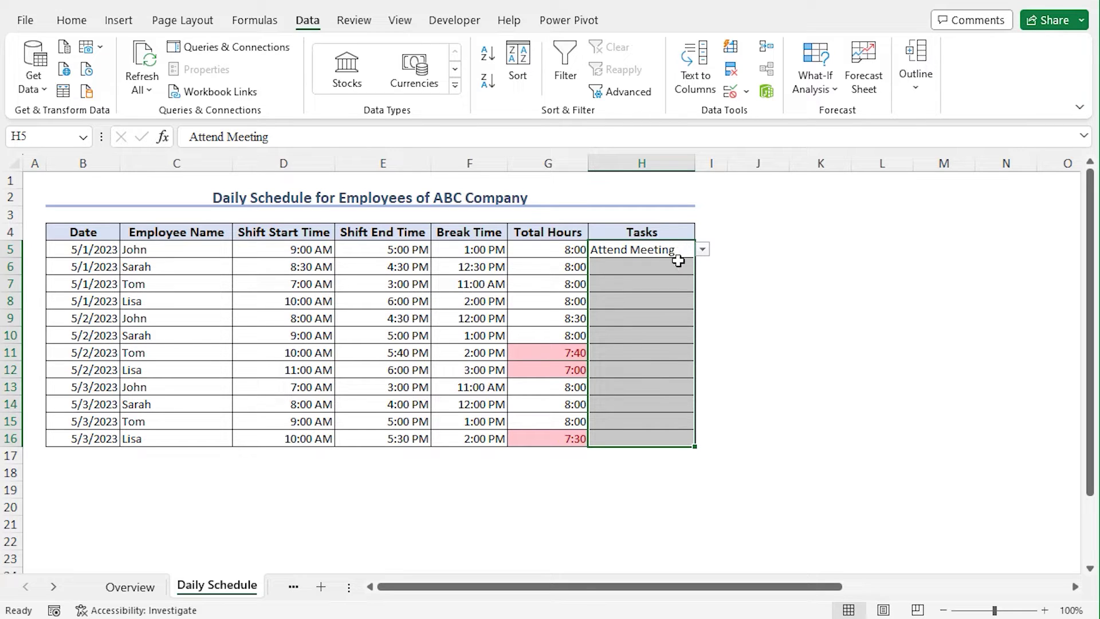
left_click(681, 264)
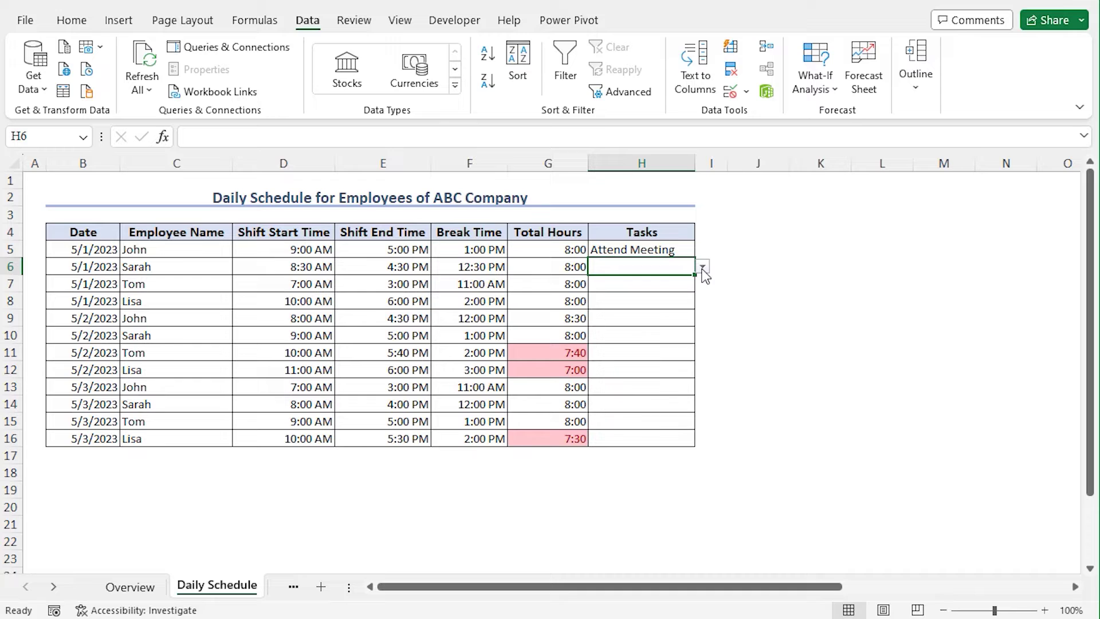
left_click(703, 268)
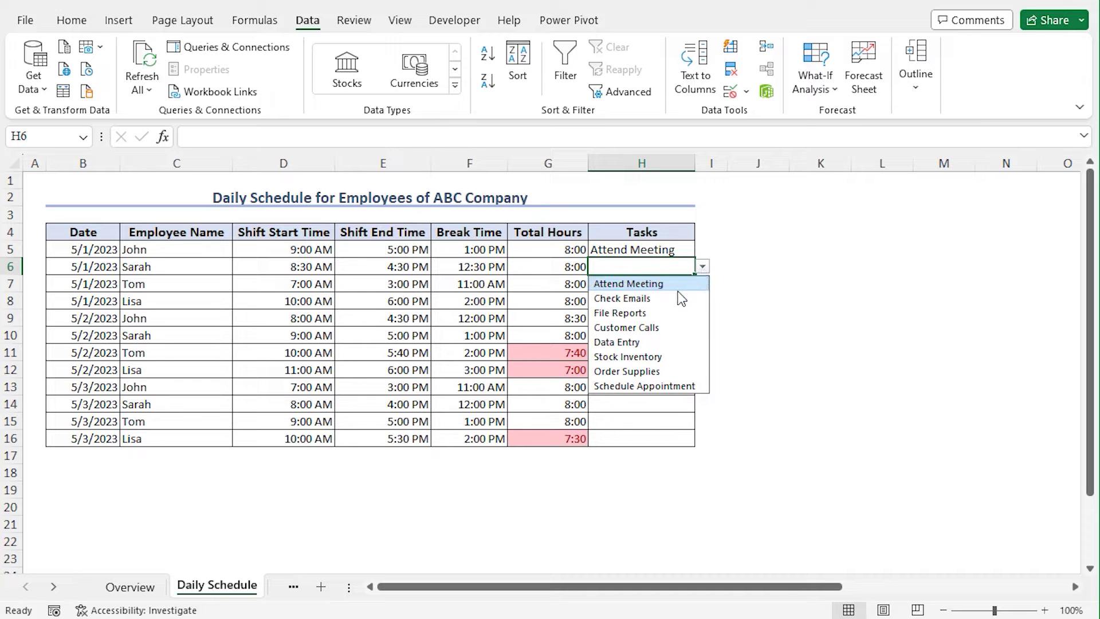
left_click(630, 298)
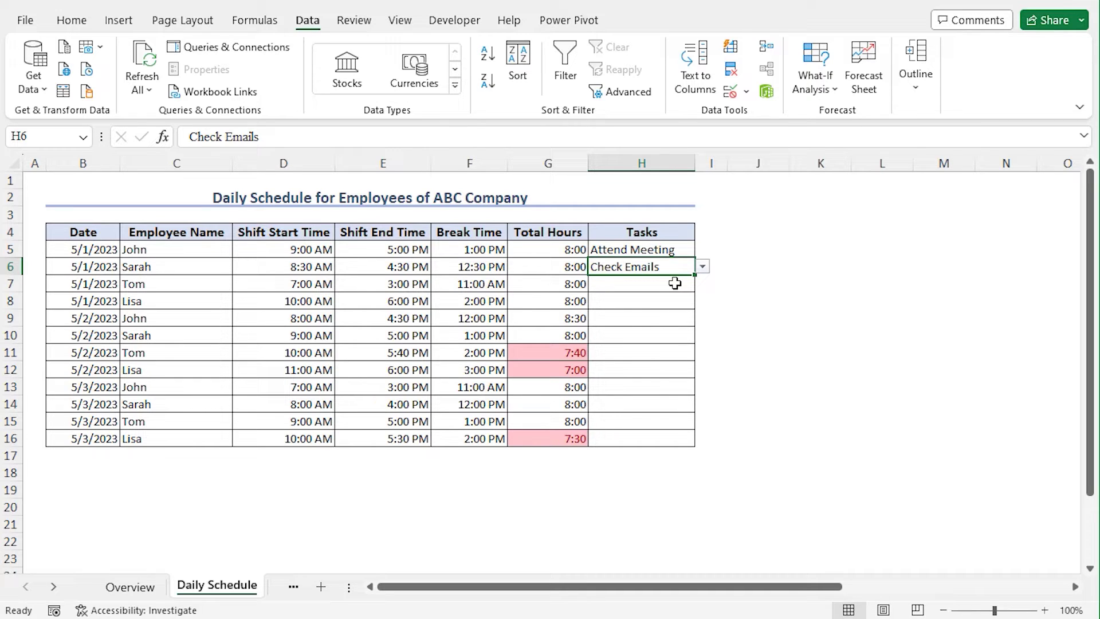
- Choose File Reports in H7, Customer Calls in H8 and Data Entry in H9 from the task list
left_click(675, 287)
left_click(703, 283)
left_click(622, 330)
left_click(682, 301)
left_click(703, 302)
left_click(627, 362)
left_click(659, 319)
left_click(703, 319)
left_click(617, 393)
- Choose Stock Inventory as the task in H10 and Order Supplies in both H11 and H12
left_click(659, 335)
left_click(702, 337)
left_click(628, 425)
left_click(682, 353)
left_click(702, 353)
left_click(631, 457)
left_click(659, 370)
left_click(703, 370)
left_click(630, 474)
- Complete the Tasks column with File Reports in H13, Check Emails in H14 and H15, and a listed task in H16
left_click(701, 389)
left_click(622, 433)
left_click(674, 404)
left_click(702, 405)
left_click(624, 433)
left_click(659, 421)
left_click(703, 421)
left_click(625, 451)
left_click(659, 438)
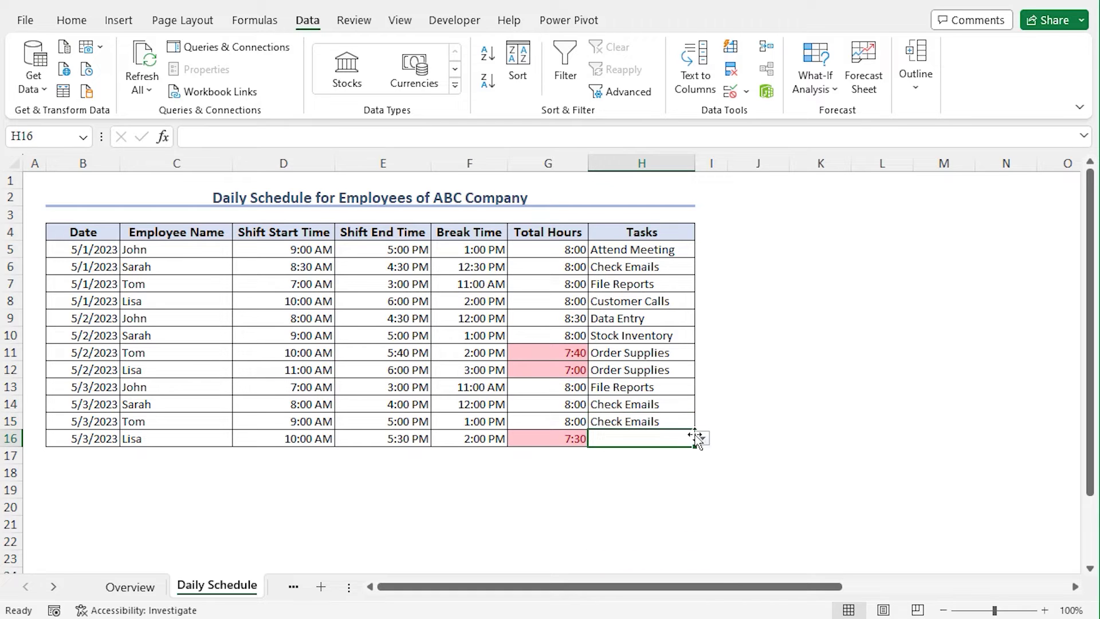
left_click(703, 439)
left_click(631, 453)
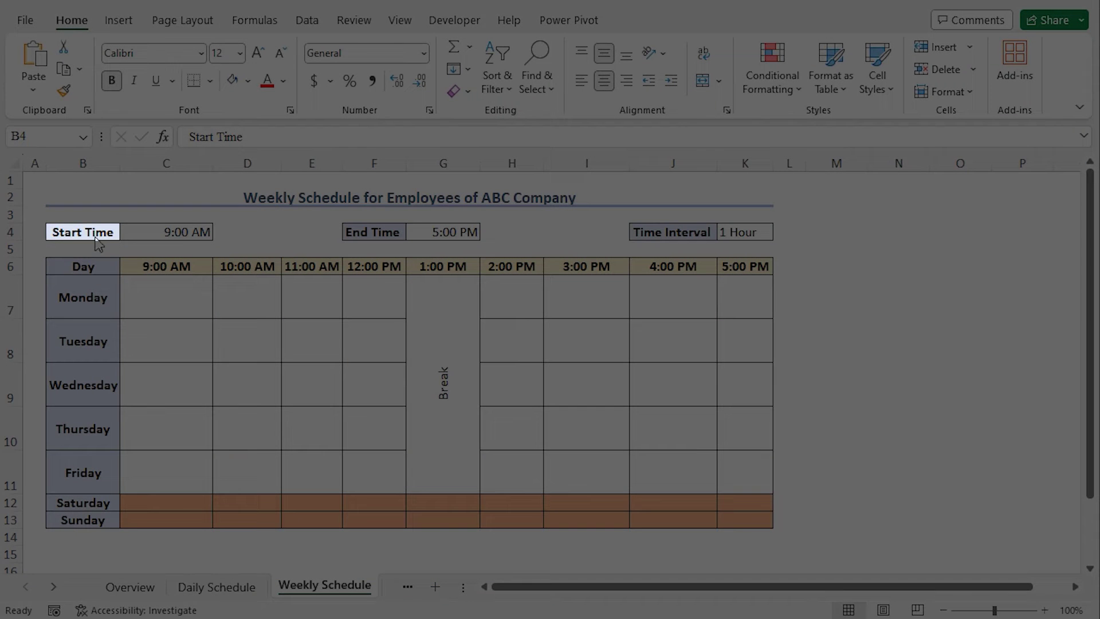
left_click(94, 235)
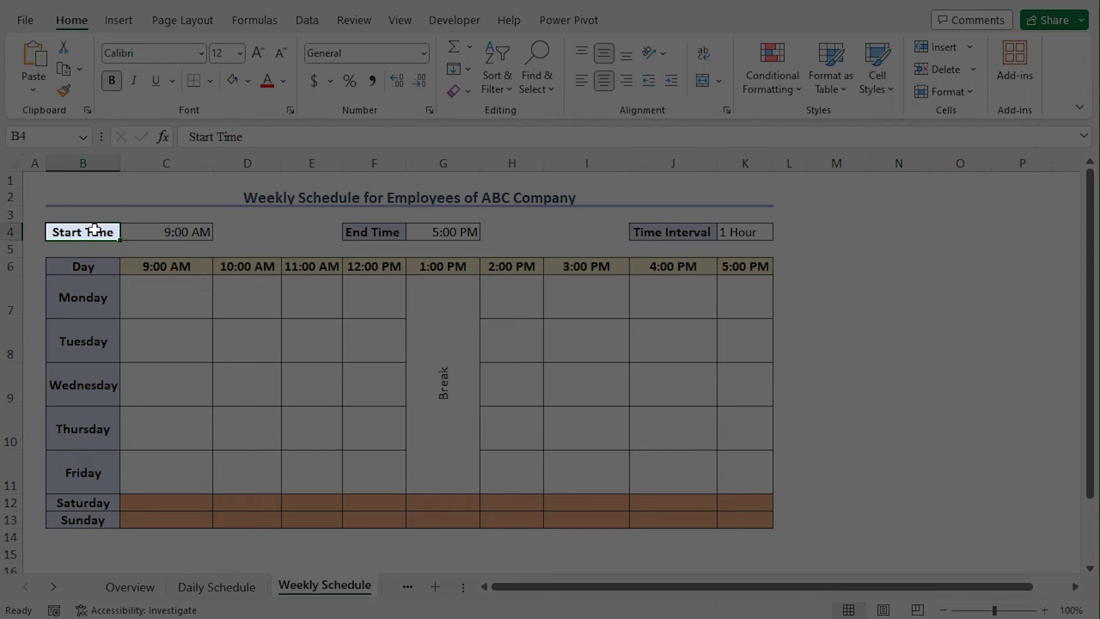
left_click(364, 232)
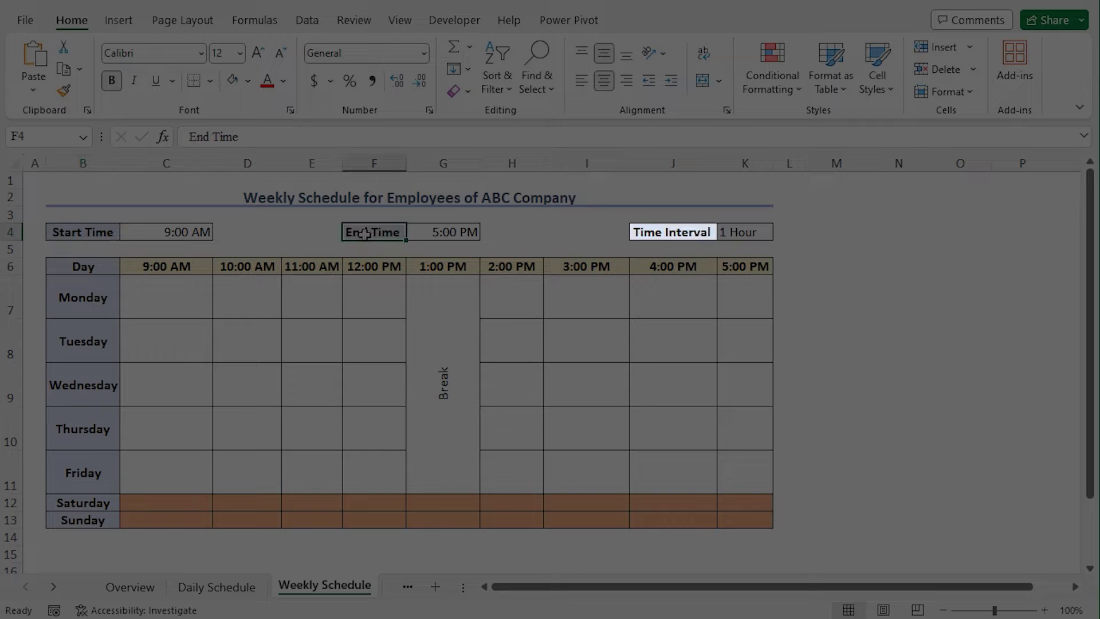
left_click(658, 233)
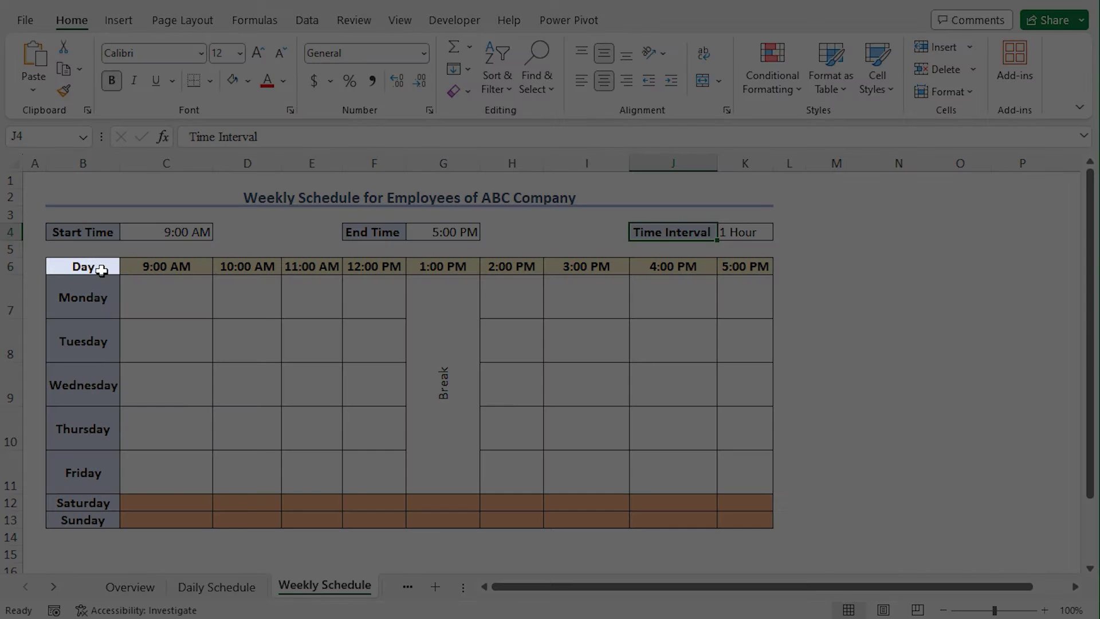
left_click(94, 266)
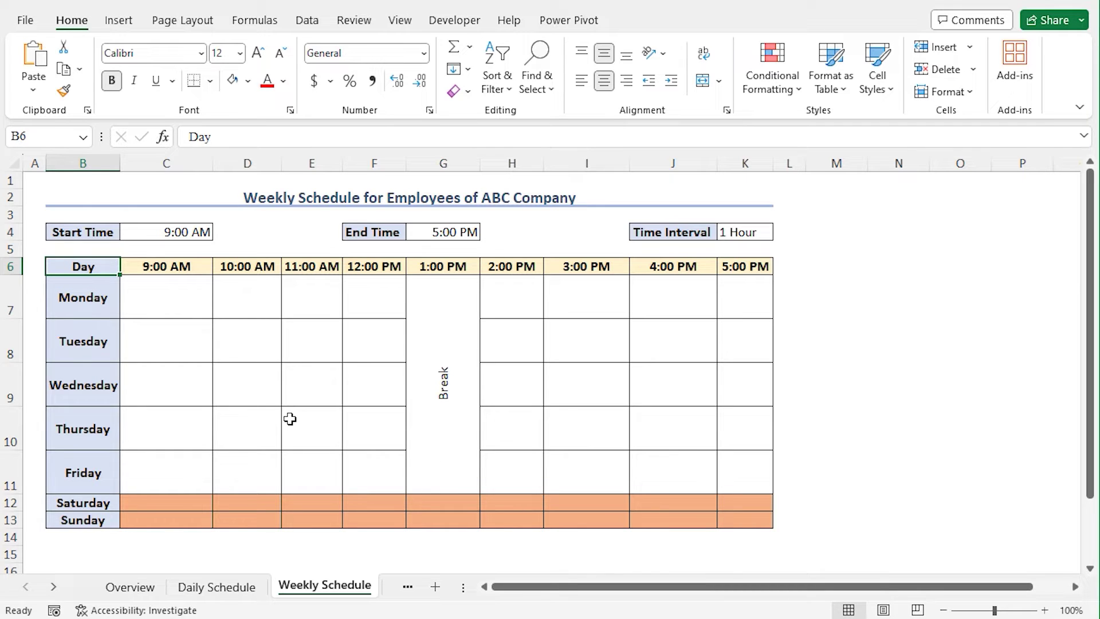
- Start a List data validation rule for the weekday time slots C7:F11 and H7:K11 on the Weekly Schedule sheet
left_click_drag(189, 308, 374, 470)
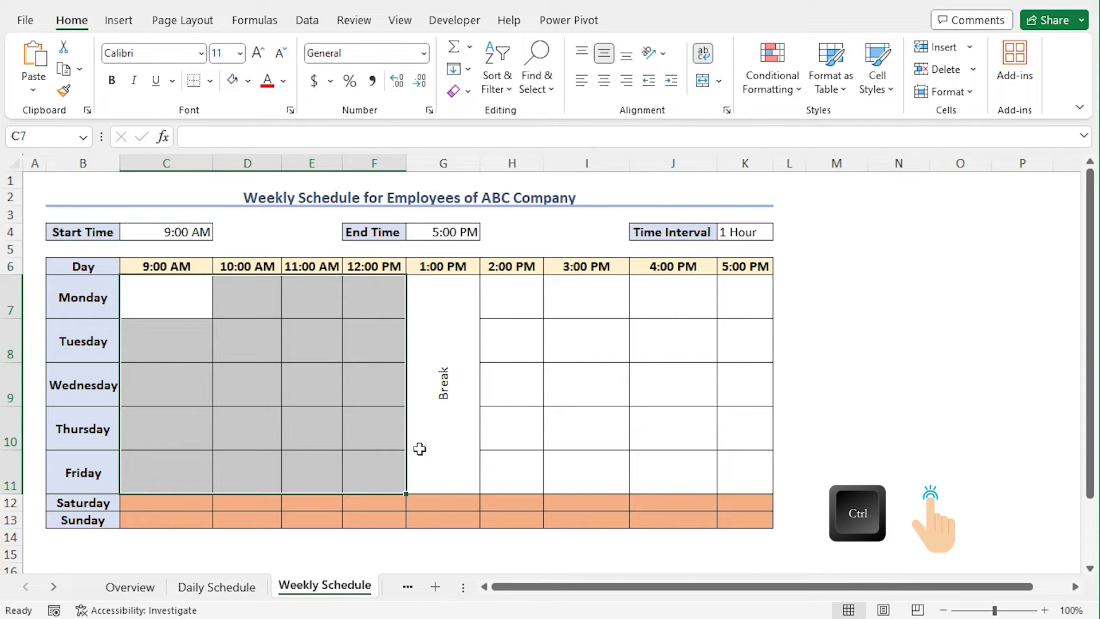
left_click_drag(509, 309, 730, 469)
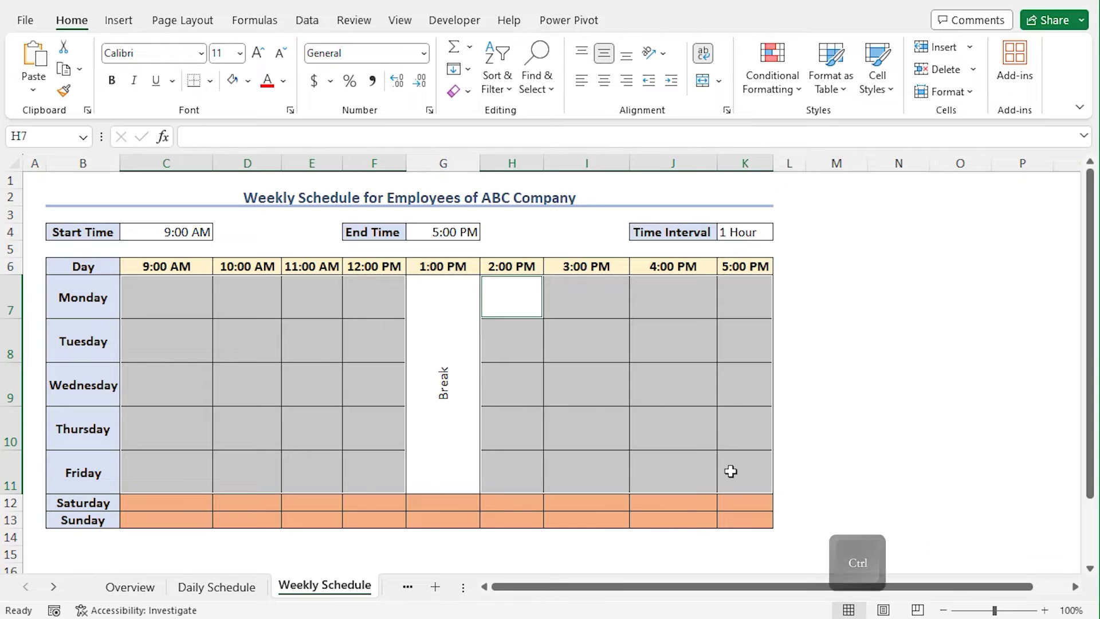
left_click(306, 21)
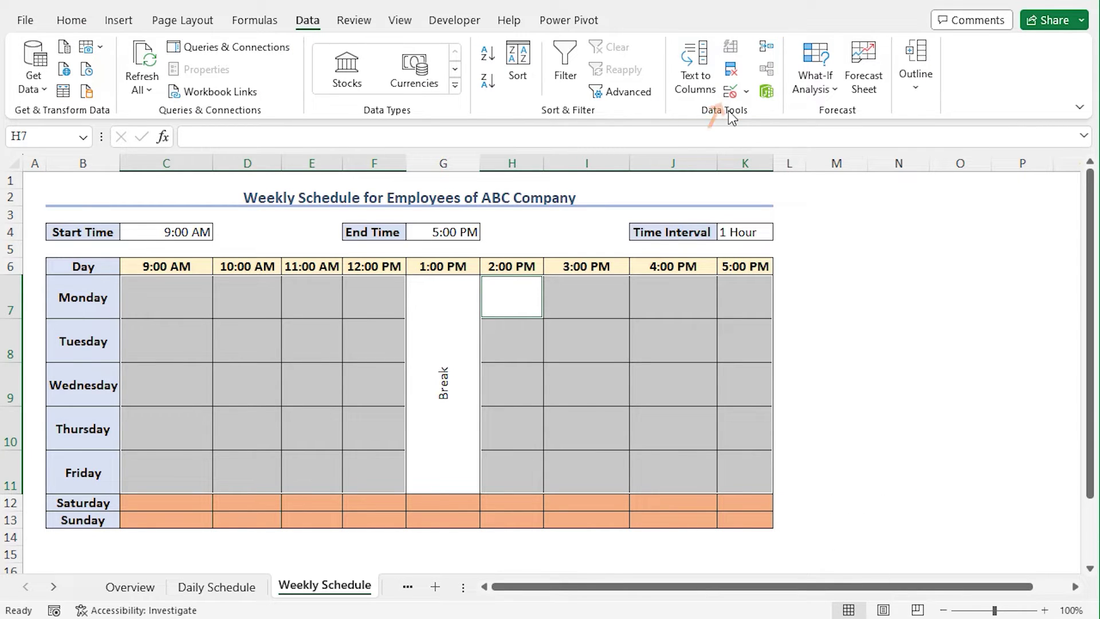
left_click(733, 92)
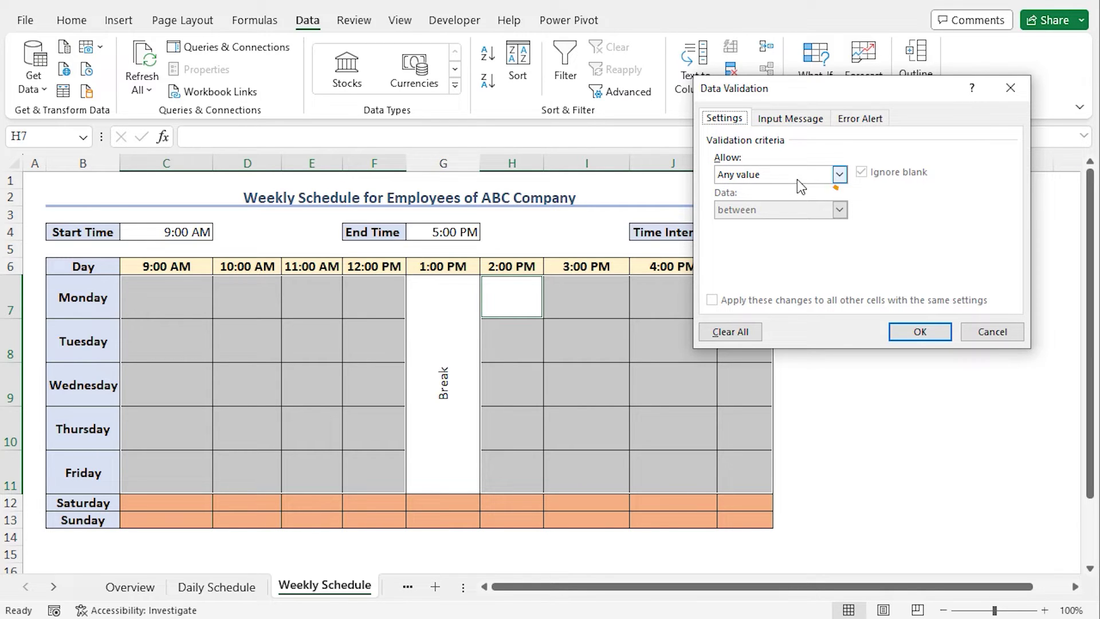
left_click(840, 175)
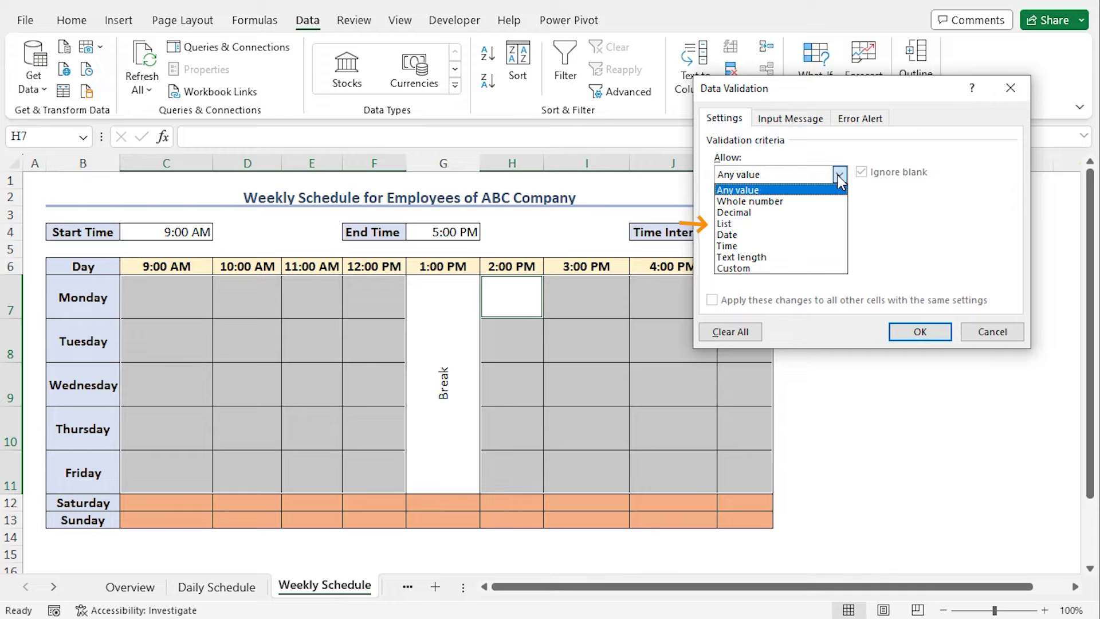
left_click(740, 223)
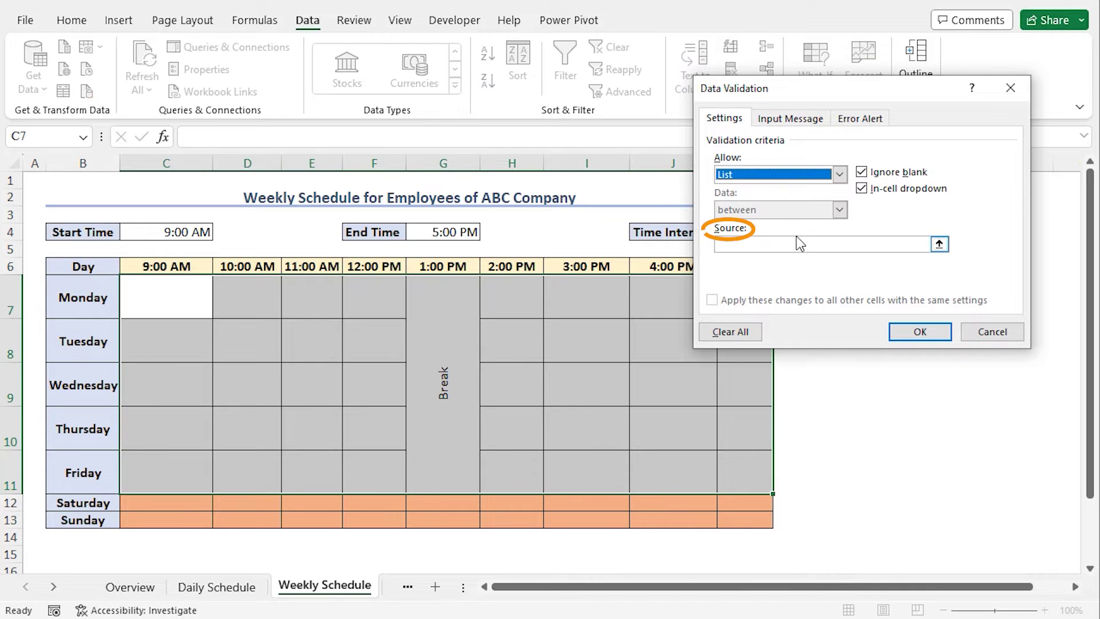
- Apply the list source "Attend Meeting, Check Emails, File Reports, Customer Calls, Data Entry, Stock Inventory, Order Supplies, Schedule Appointment" to the weekly time slots
left_click(768, 245)
type("Attend Meeting, Check Emails, File Repor")
type("ts, Customer Calls, Data Entry, Stock I")
type("nventory, Order Supplies, Schedule App")
type("ointment")
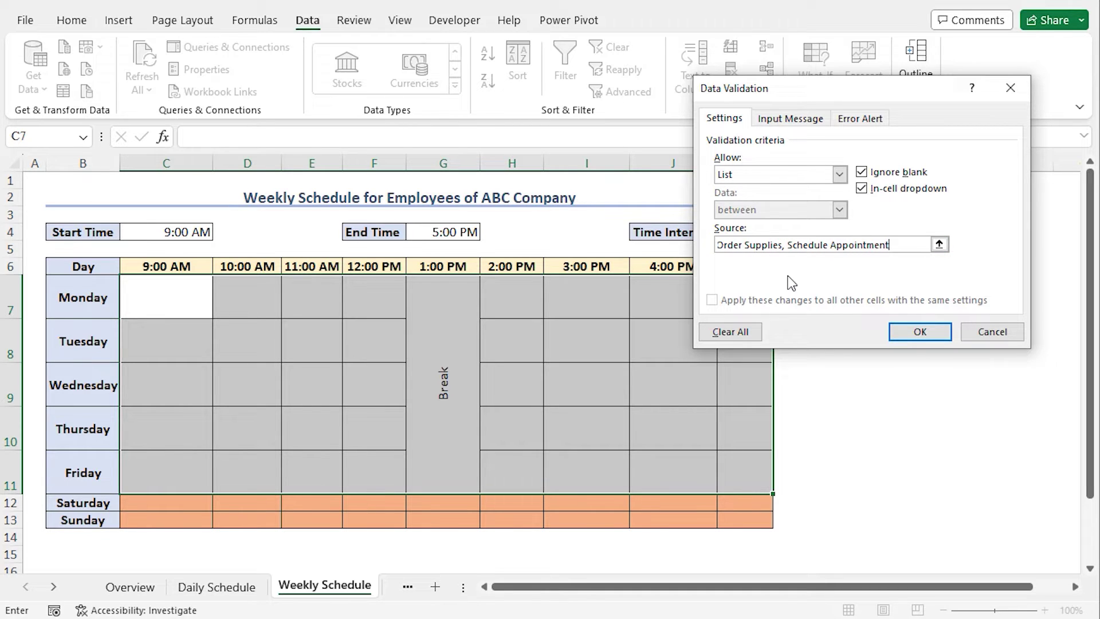
left_click(905, 330)
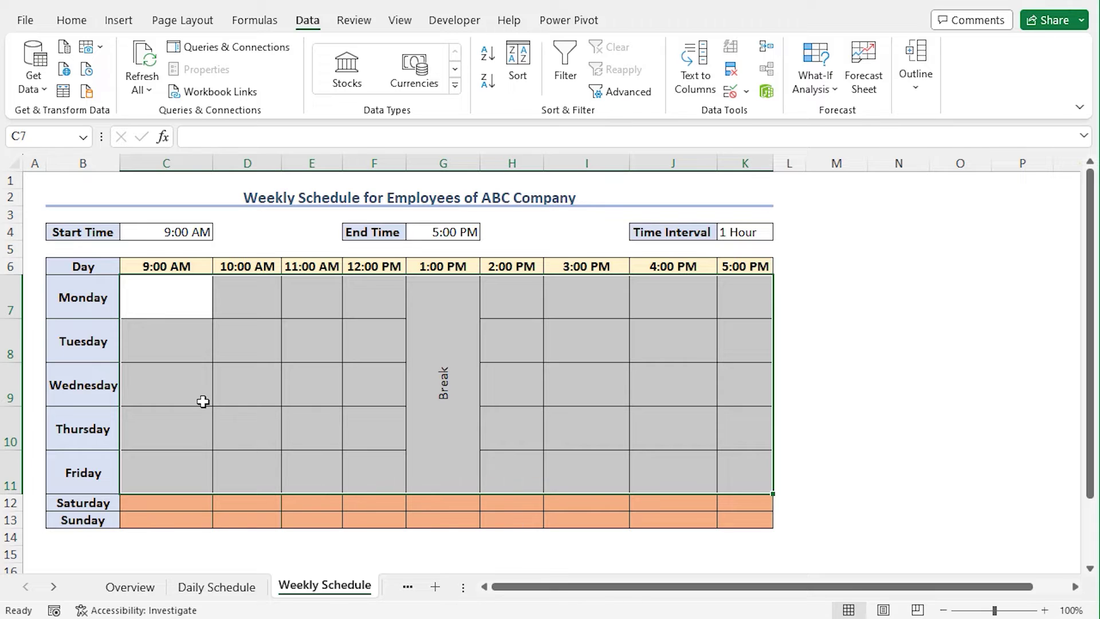
- Choose Check Emails from the validation list for Monday's 9:00 AM slot in C7
left_click(185, 301)
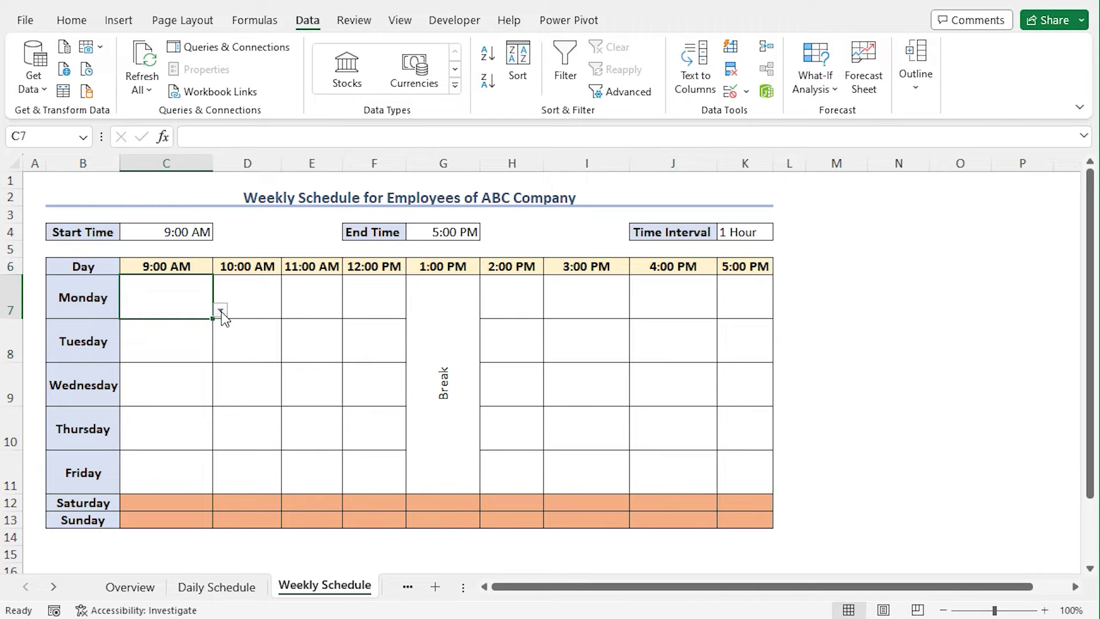
left_click(220, 311)
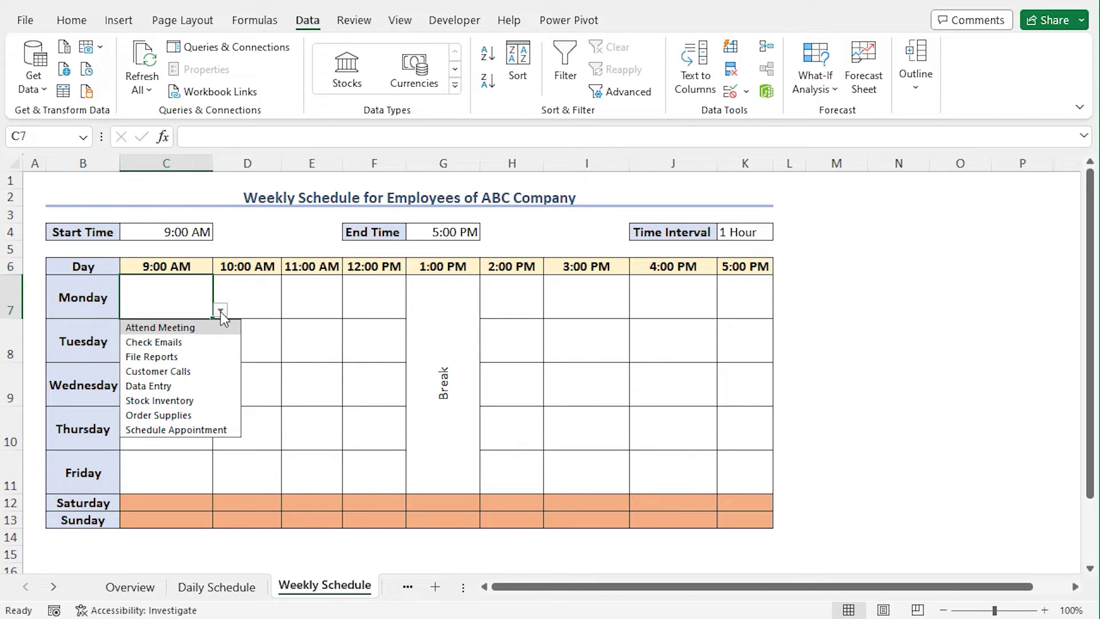
left_click(209, 342)
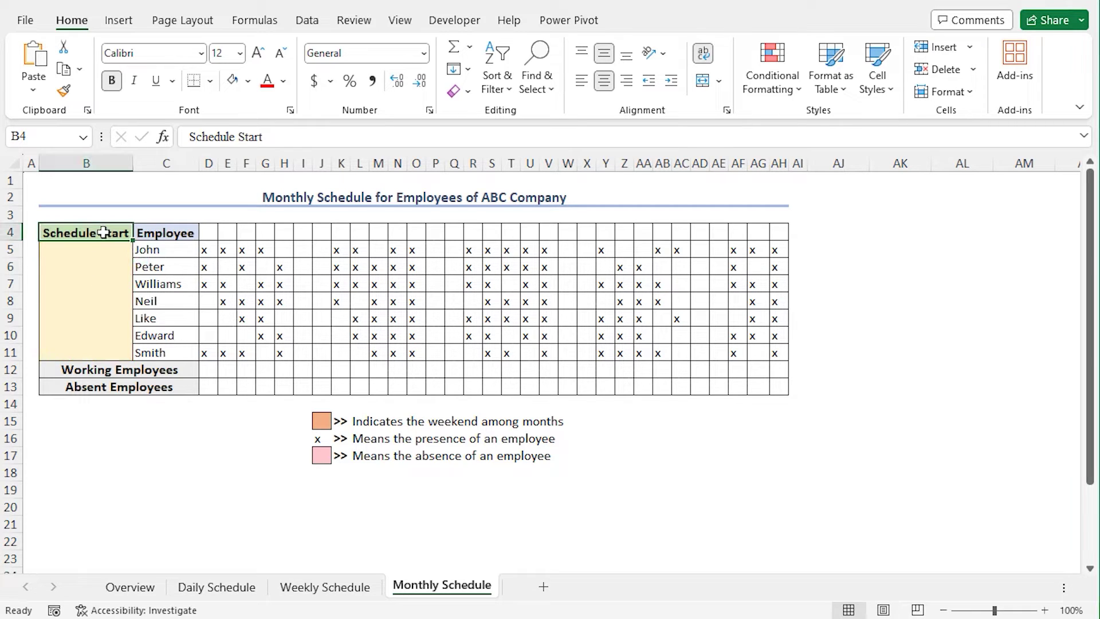
- Apply the custom number format d-mmm-yy to the merged Schedule Start cell B5 on the Monthly Schedule sheet
left_click(185, 234)
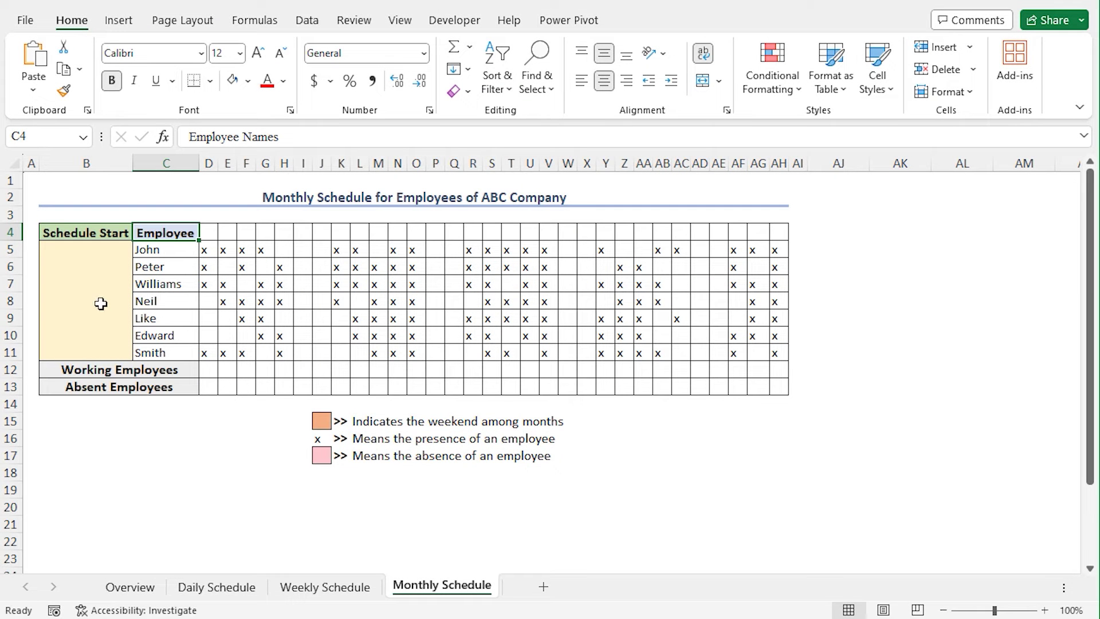
left_click(101, 304)
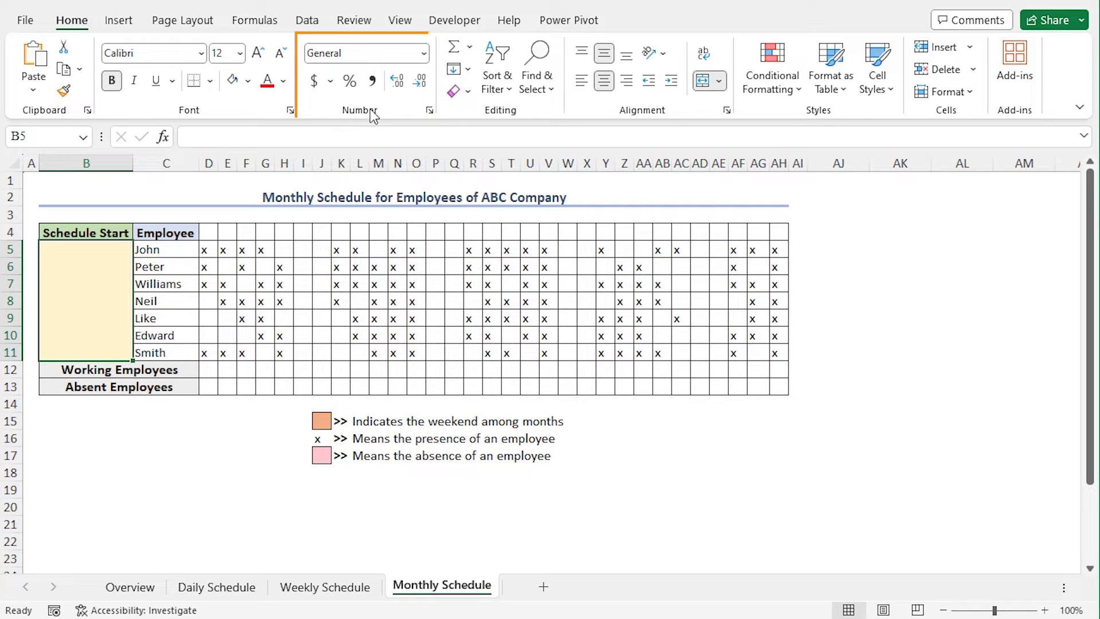
left_click(424, 55)
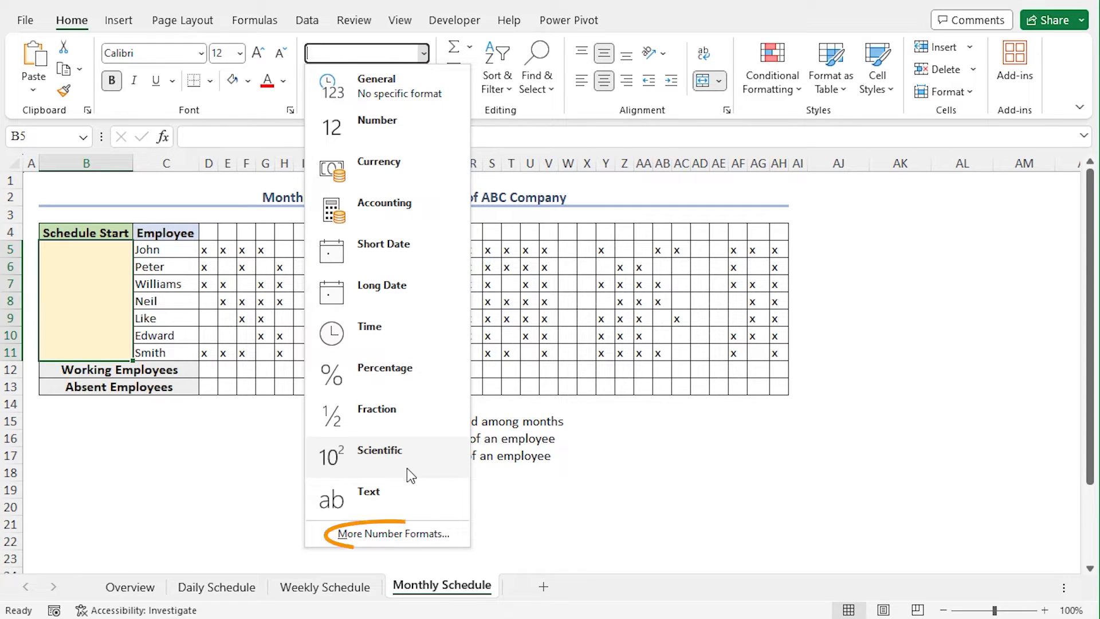
left_click(436, 542)
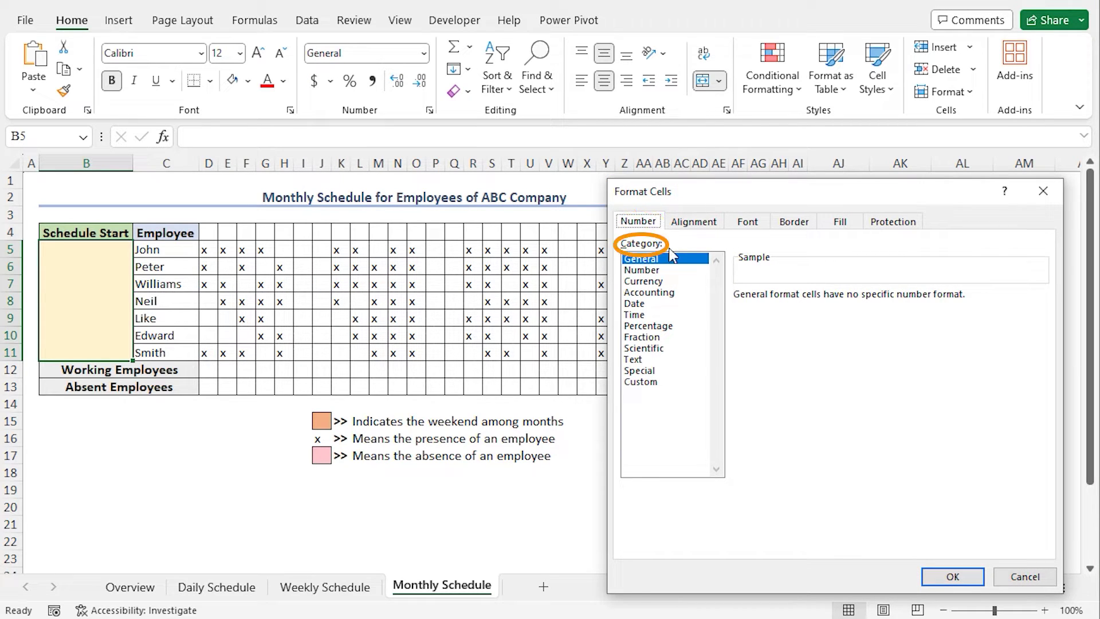
left_click(656, 383)
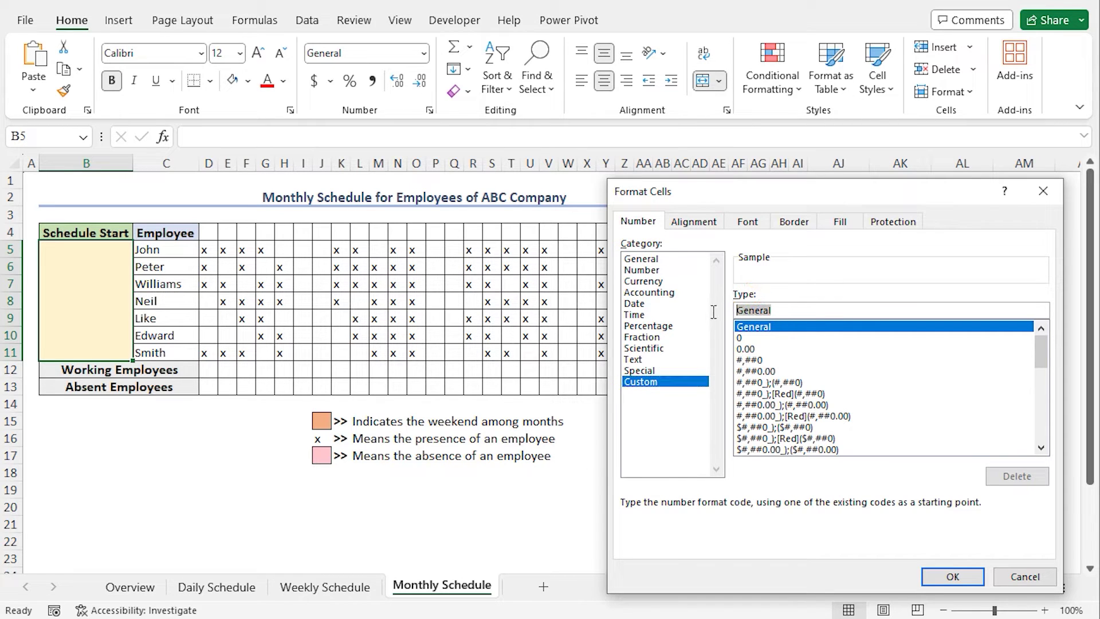
type("d-mmm-yy")
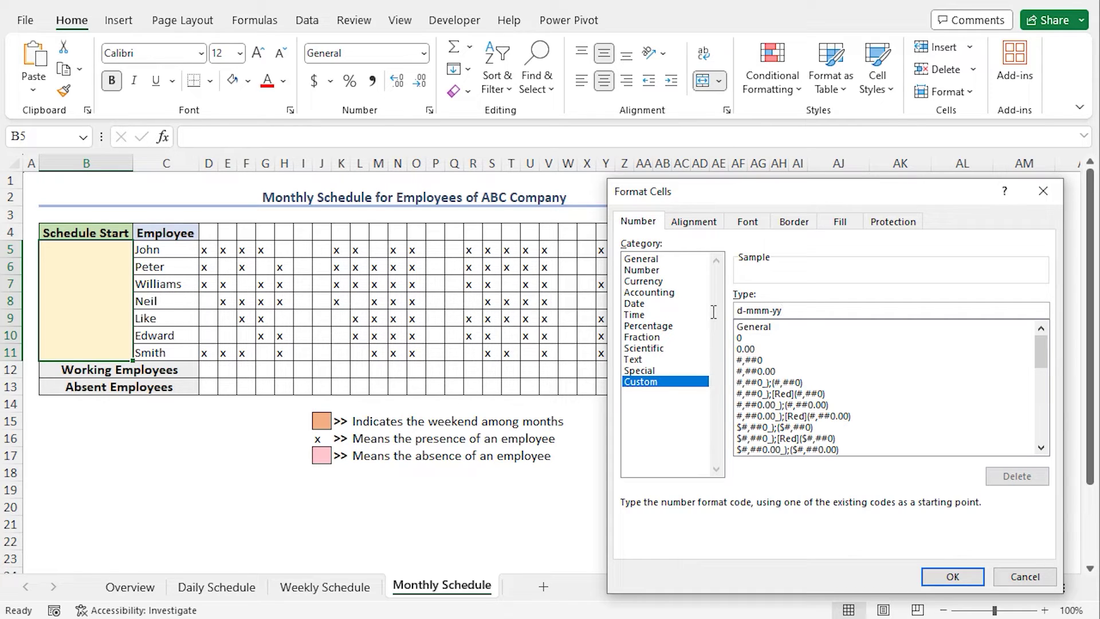
left_click(940, 579)
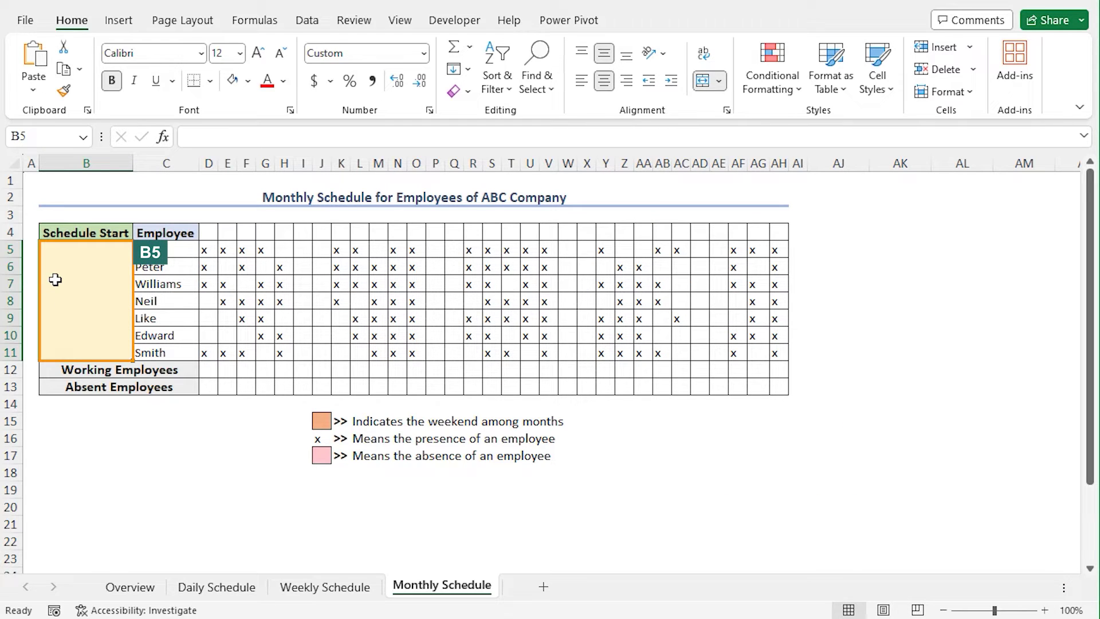
- Enter 5/1/2023 as the schedule start date in B5
double_click(55, 279)
type("5/1/")
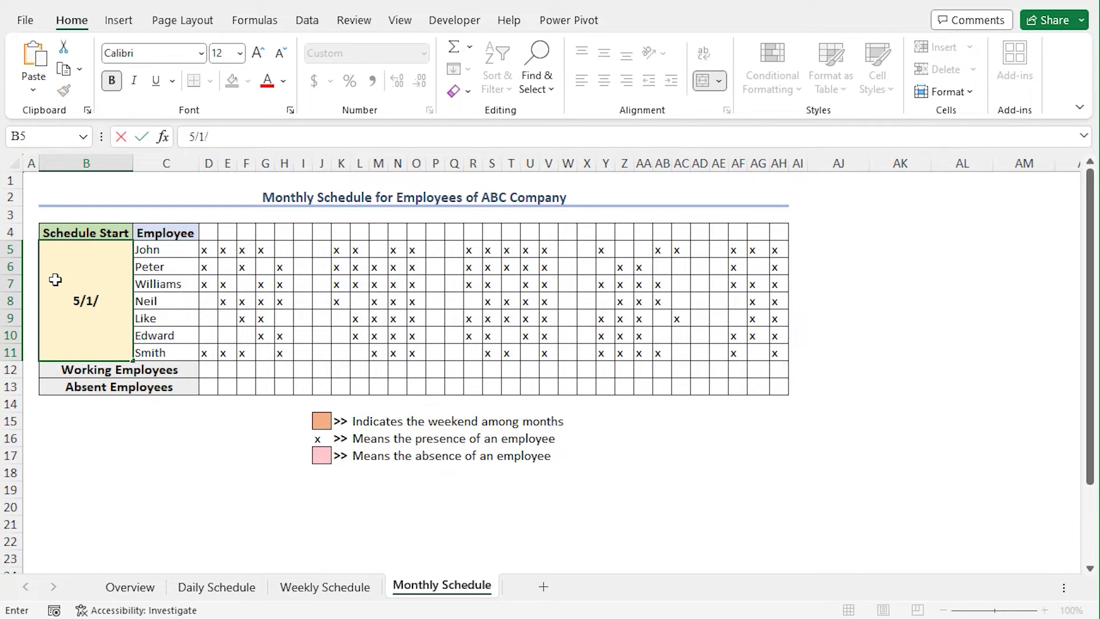
type("2023")
key("Return")
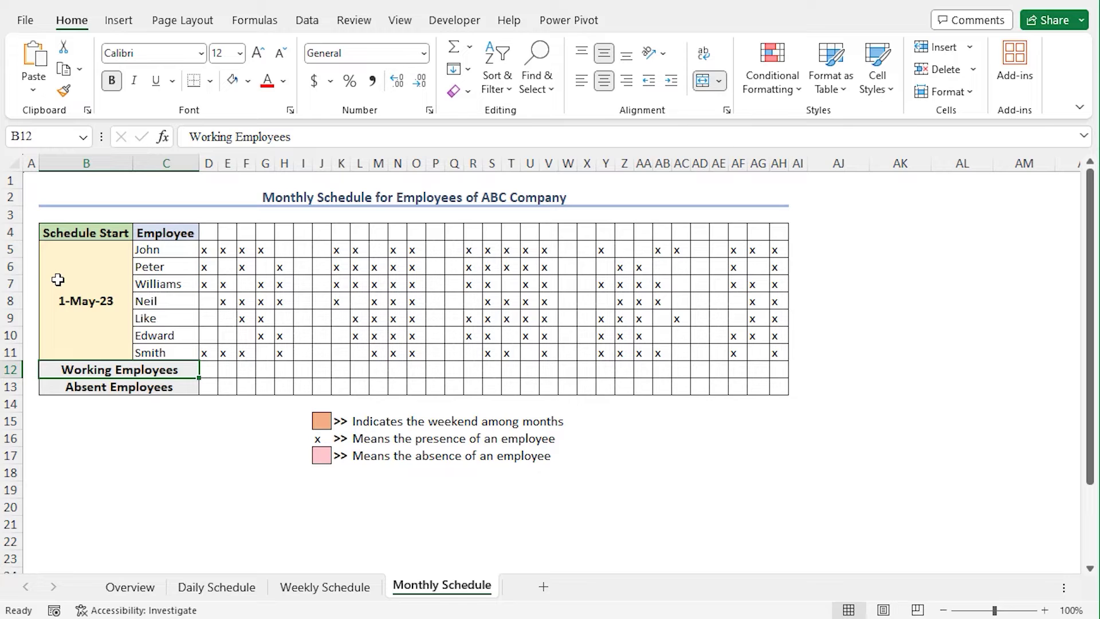
- Apply the custom number format d to D4, the first day header of the monthly schedule
left_click(207, 234)
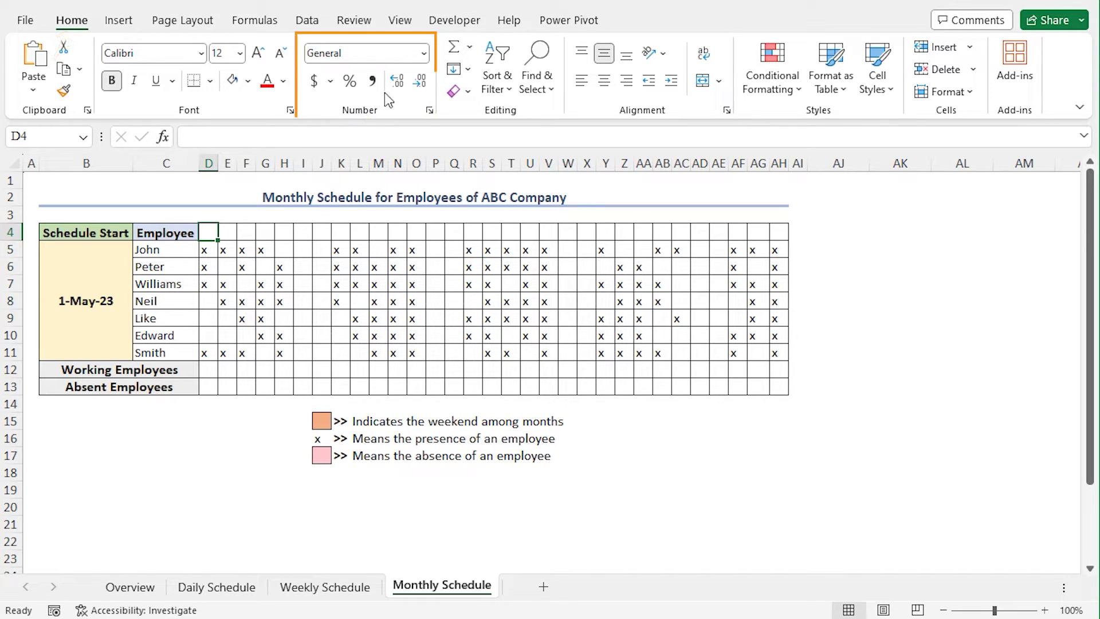
left_click(424, 54)
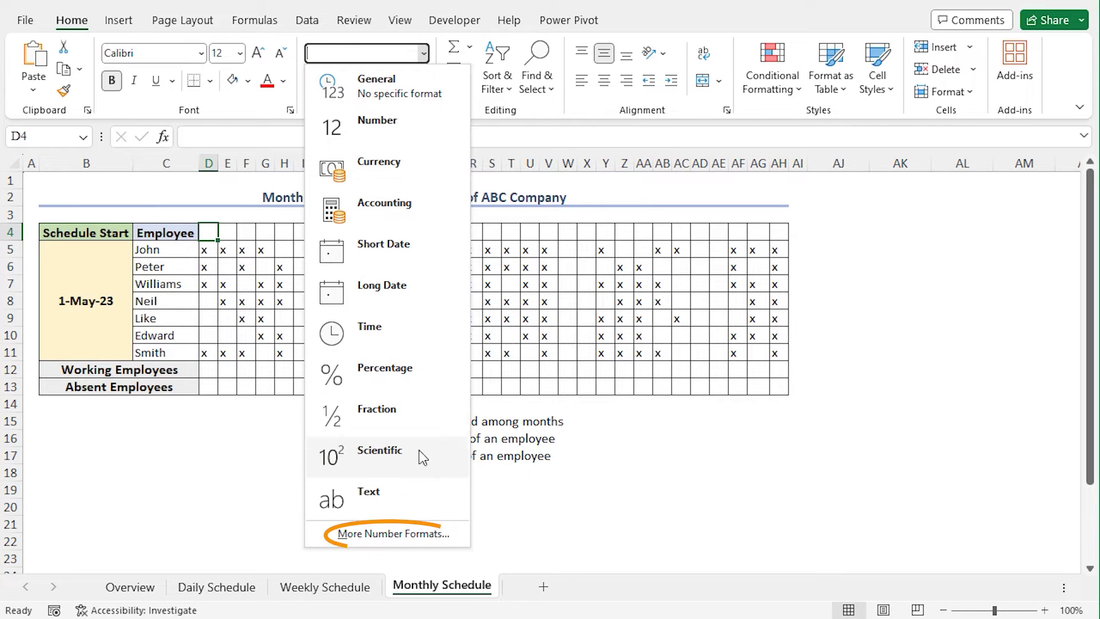
left_click(420, 535)
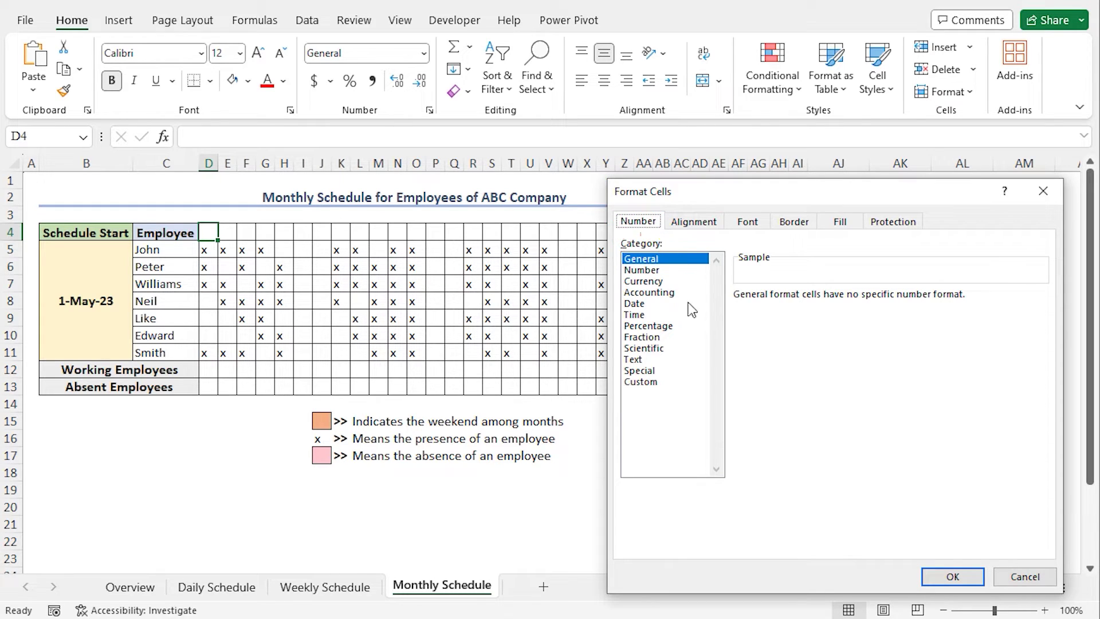
left_click(641, 381)
left_click_drag(776, 308, 727, 309)
type("d")
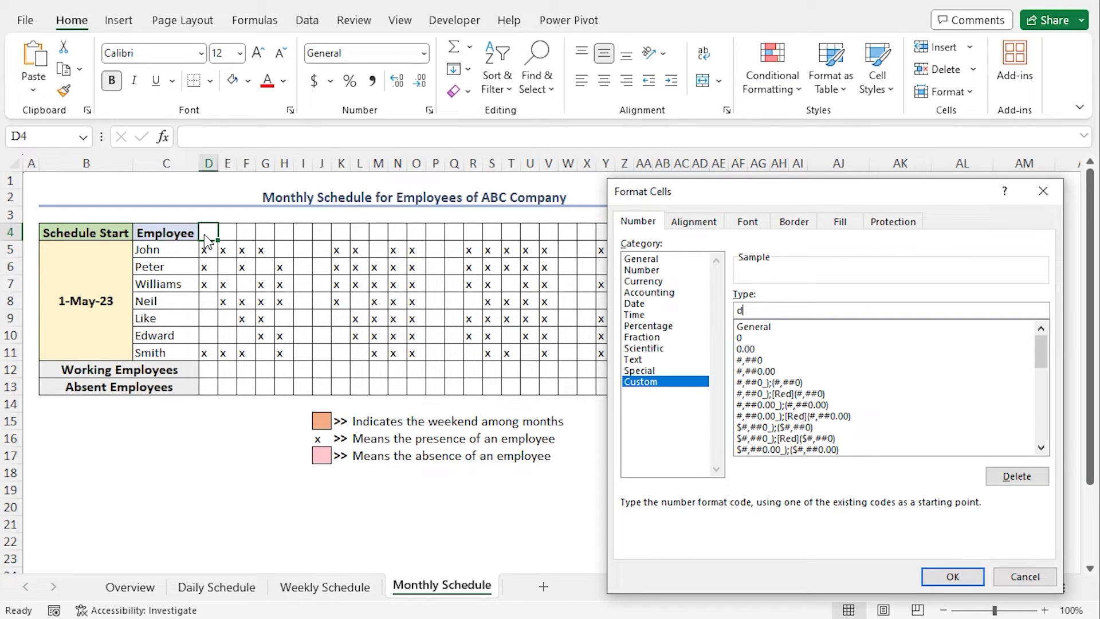
left_click(939, 570)
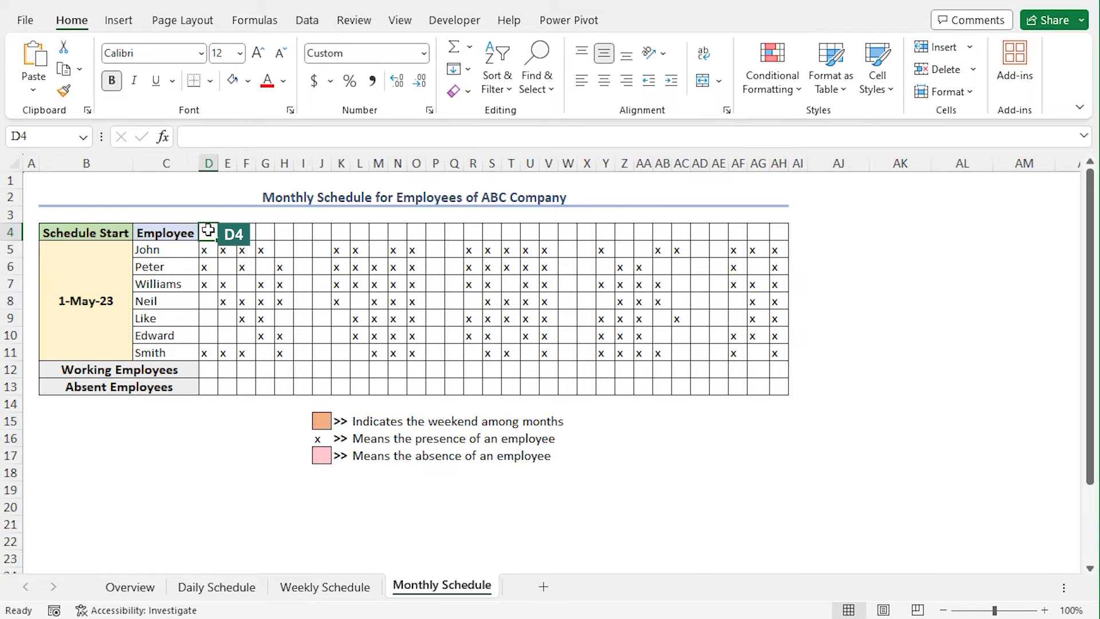
- Enter the formula =B5 in D4 to link the first day header to the schedule start date
type("=")
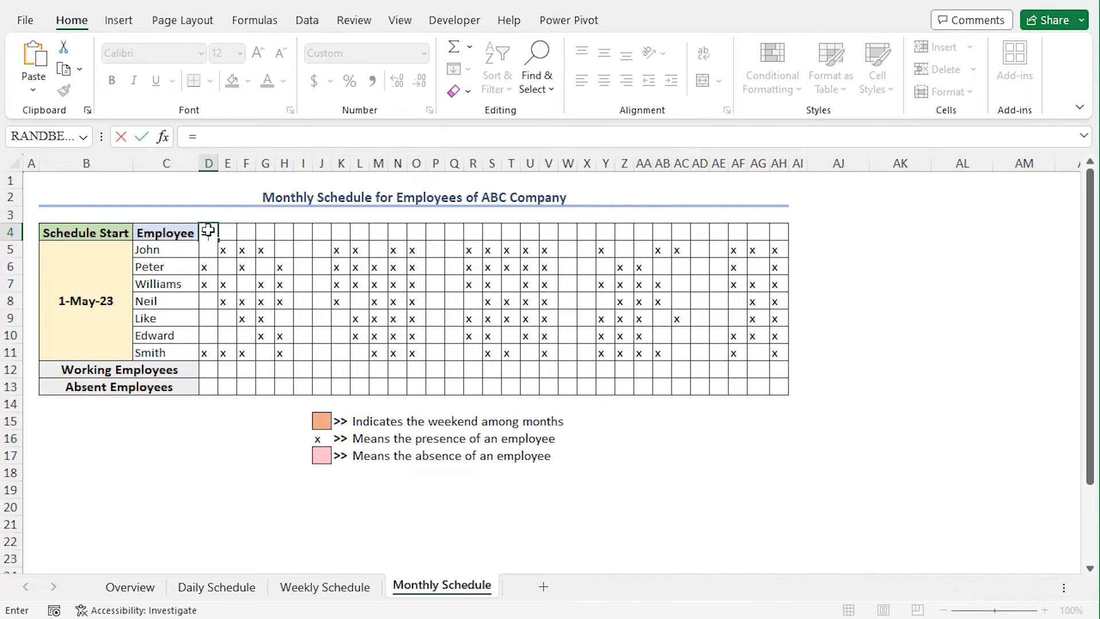
left_click(104, 278)
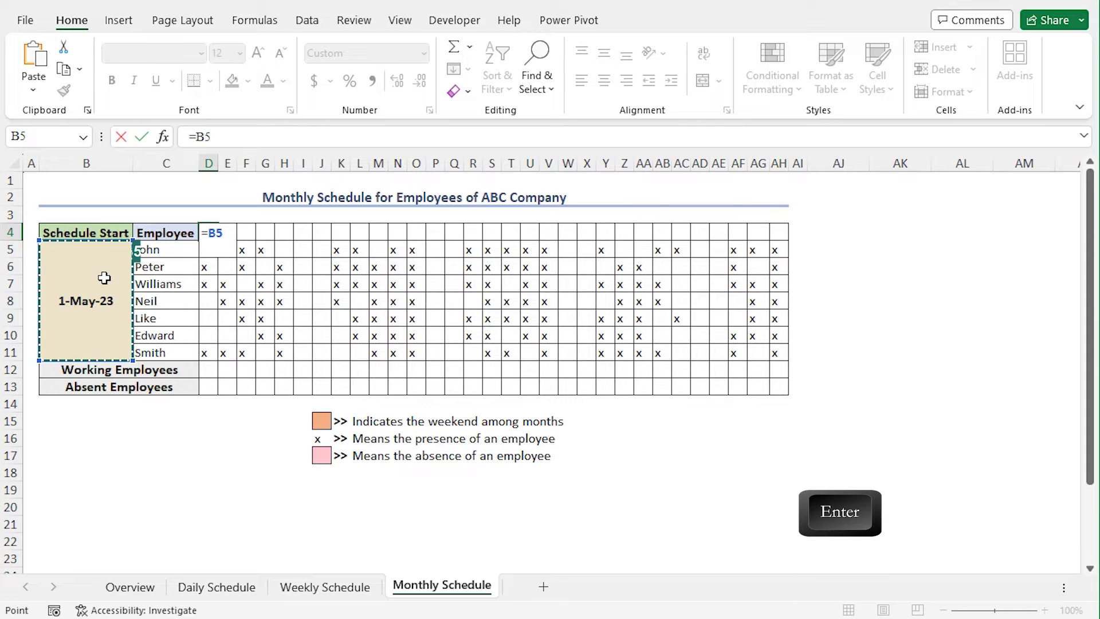
key("Return")
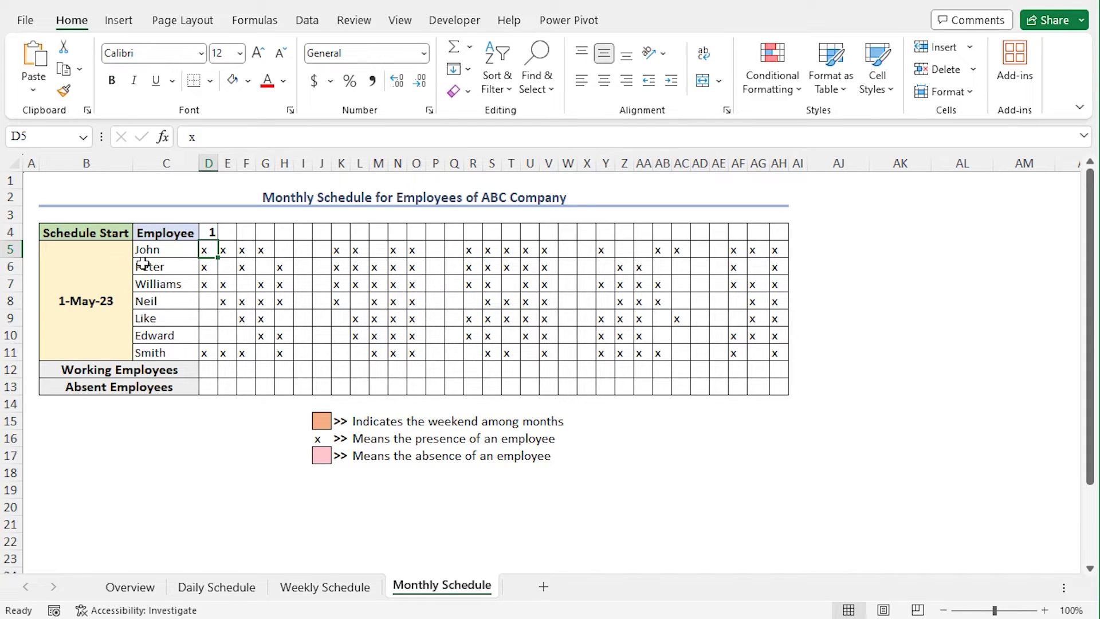
left_click(205, 229)
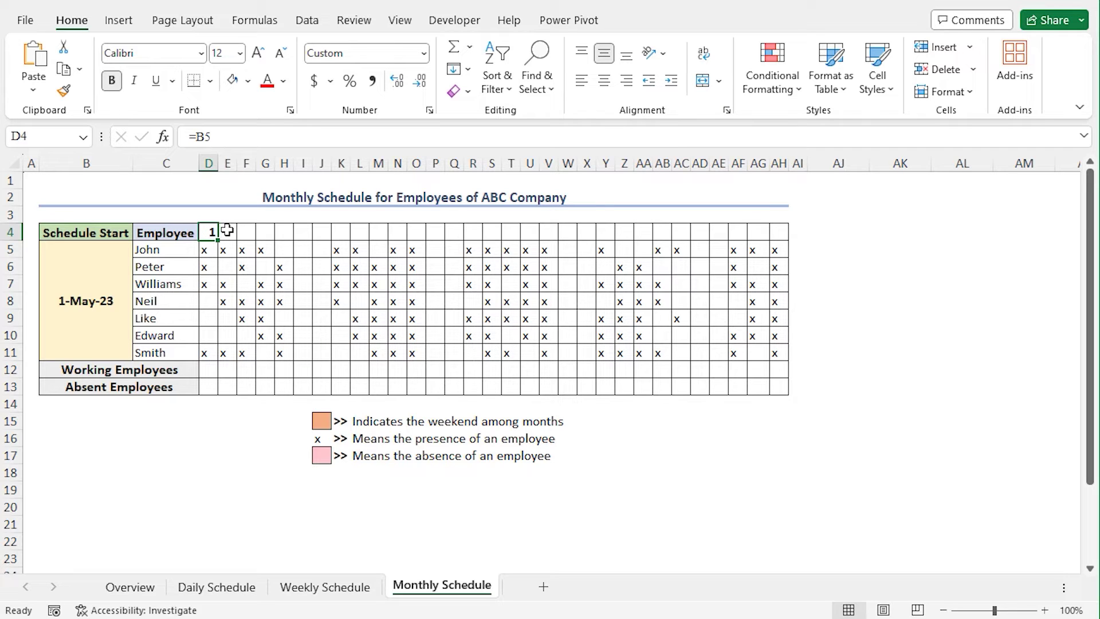
- Enter the formula =D4+1 in E4 and fill it across the header row to AH4
left_click(227, 230)
type("=")
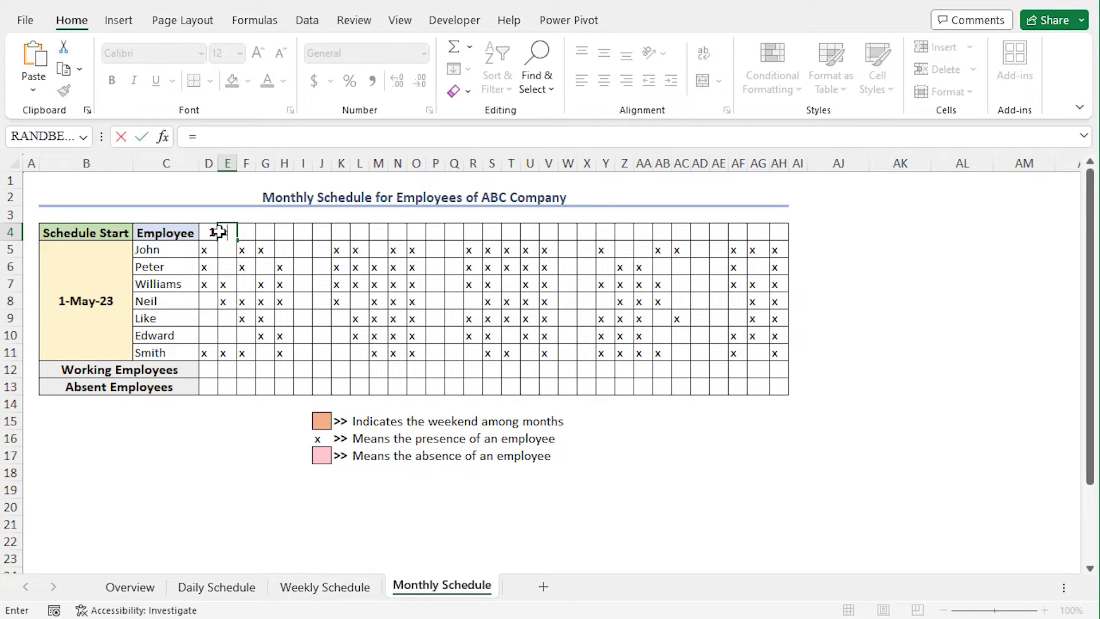
left_click(208, 232)
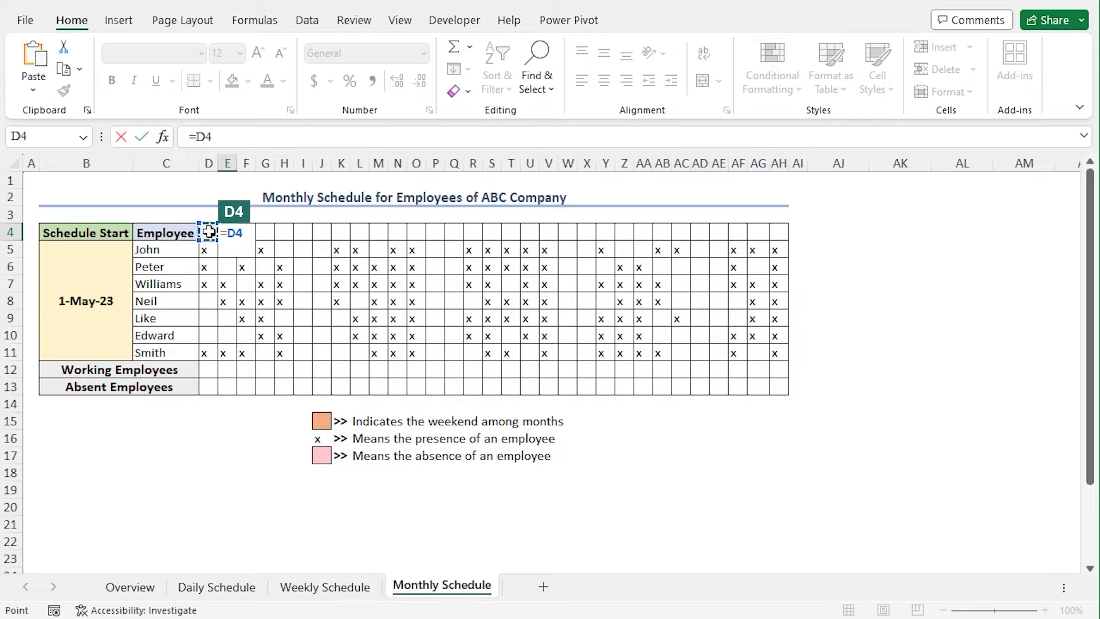
type("+1")
key("Return")
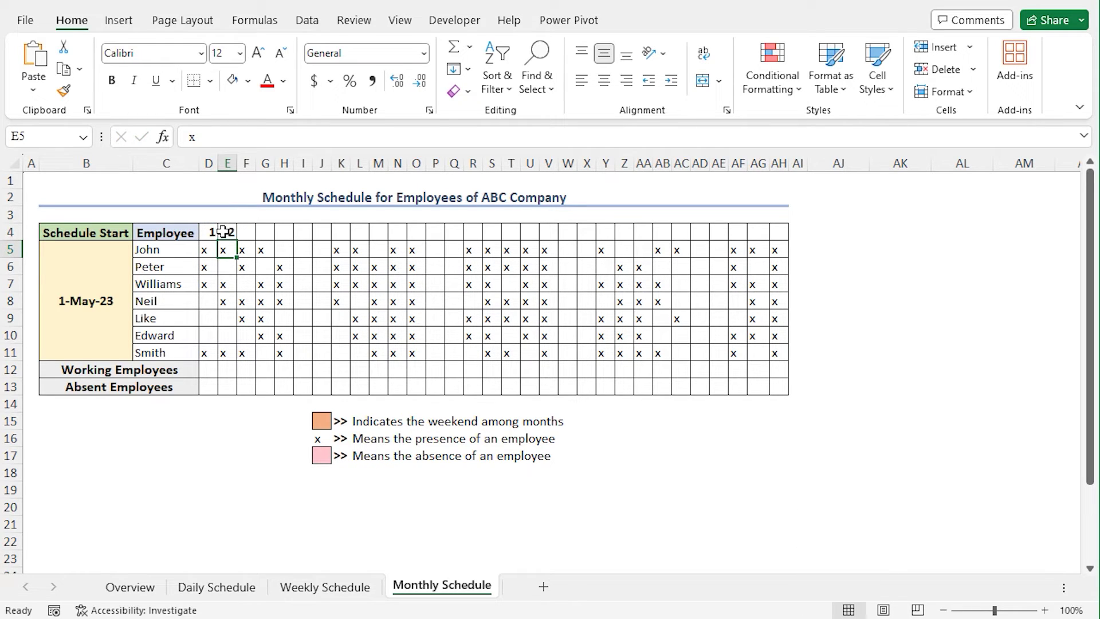
left_click(225, 231)
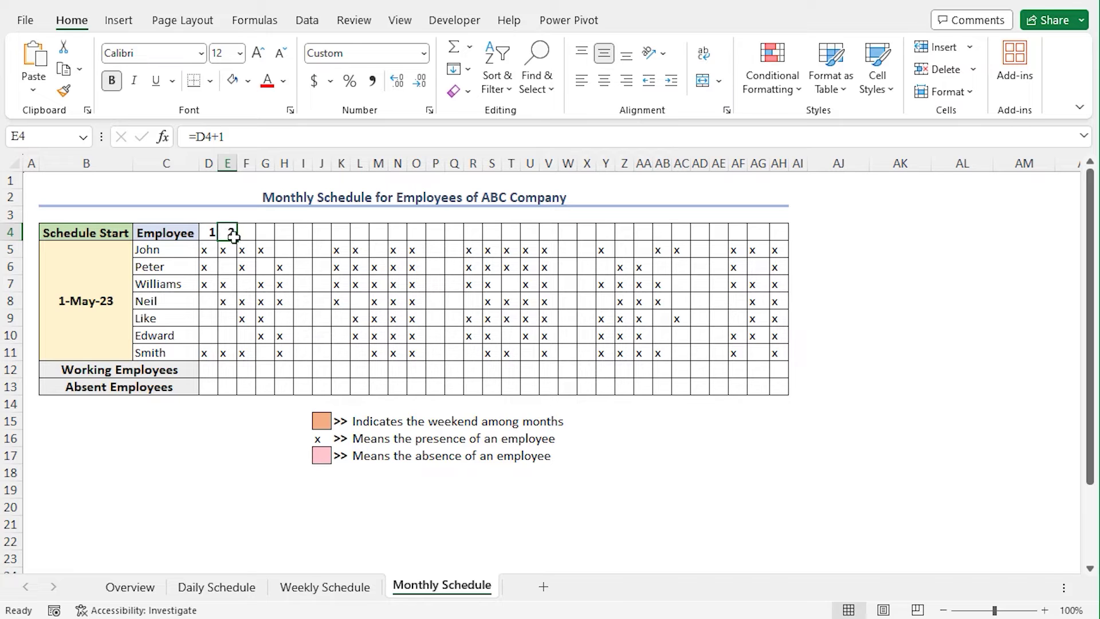
left_click_drag(237, 241, 789, 246)
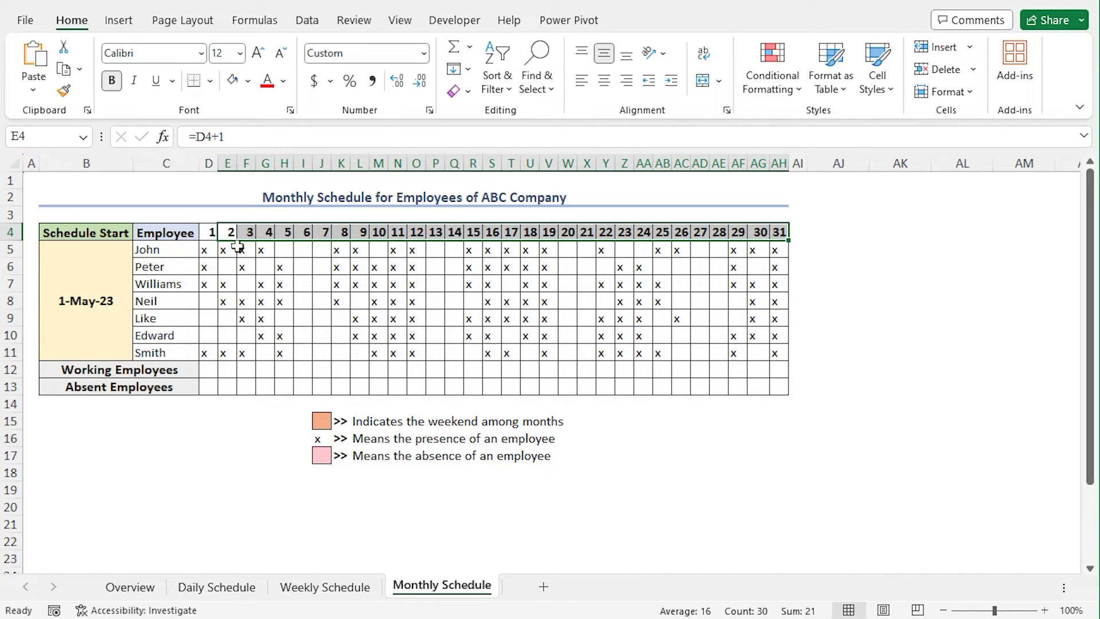
- Enter the formula =WEEKDAY(D4) in D3 above the first day and fill it across to AH3
left_click(209, 216)
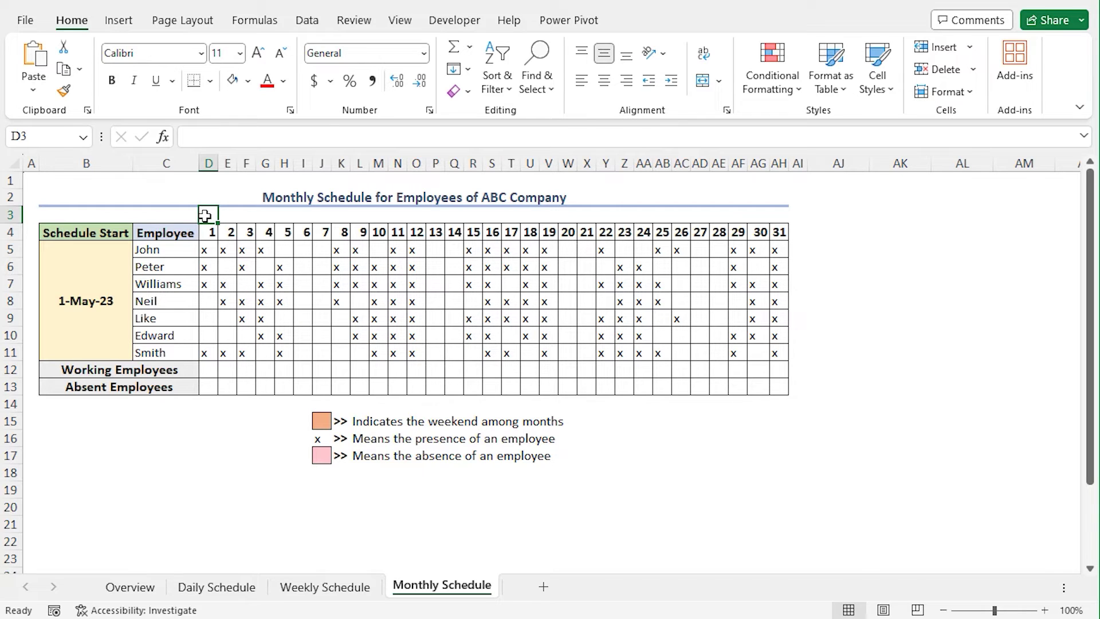
type("=week")
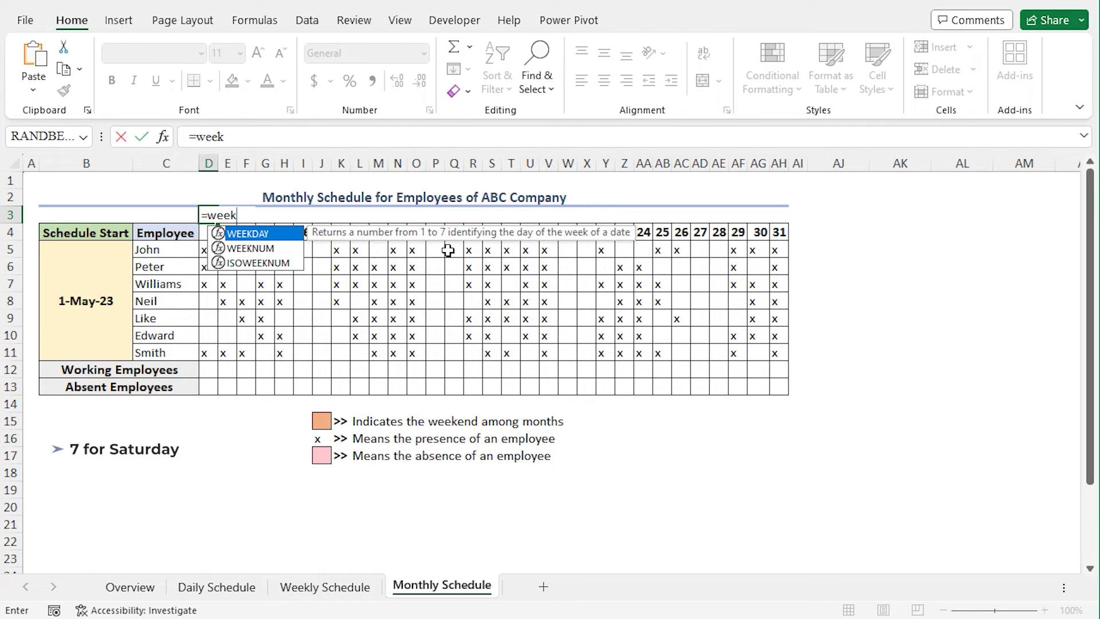
key("Tab")
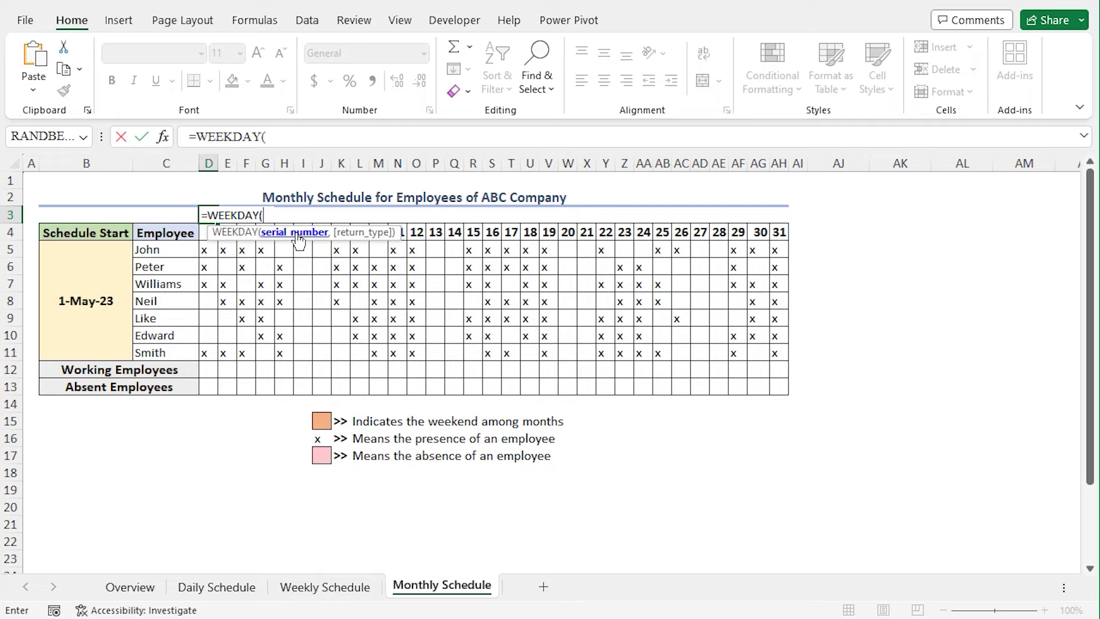
left_click(201, 233)
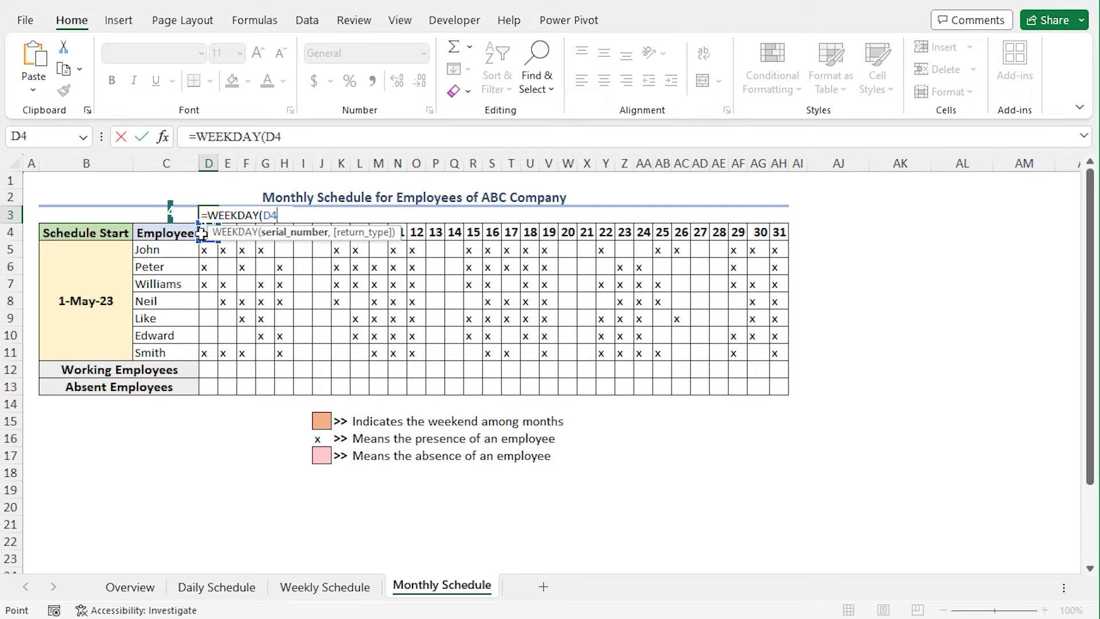
key("Return")
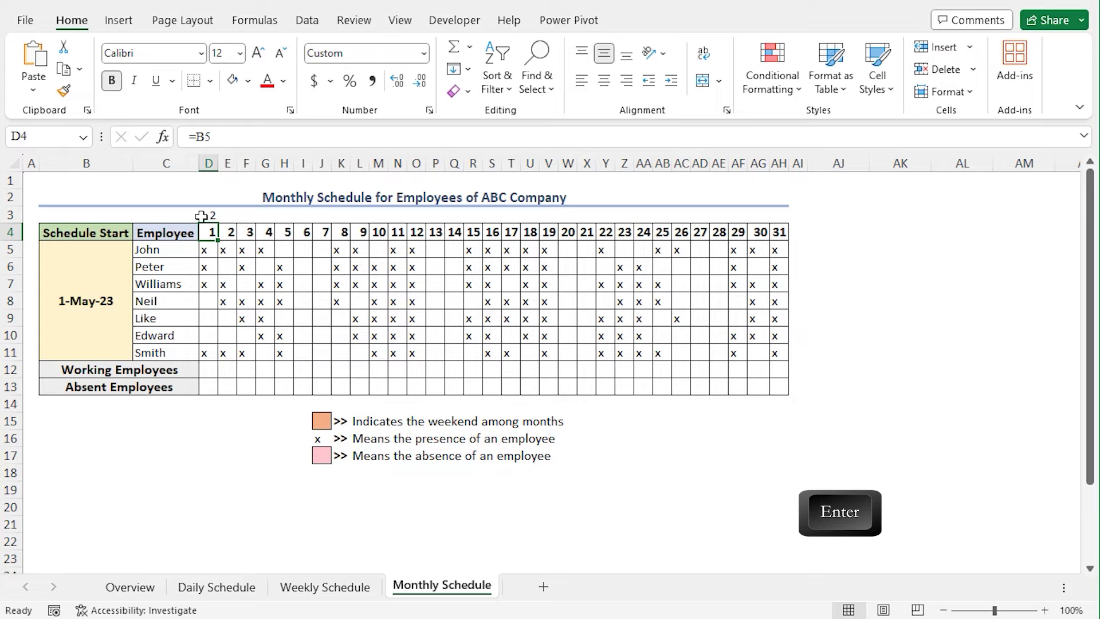
left_click(203, 216)
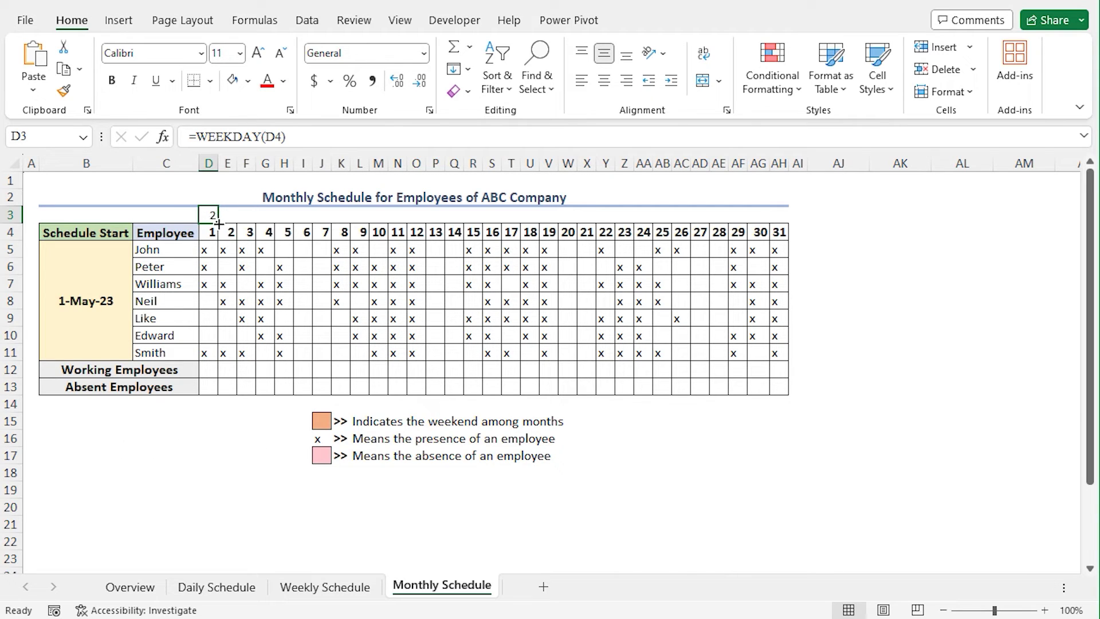
left_click_drag(219, 224, 778, 214)
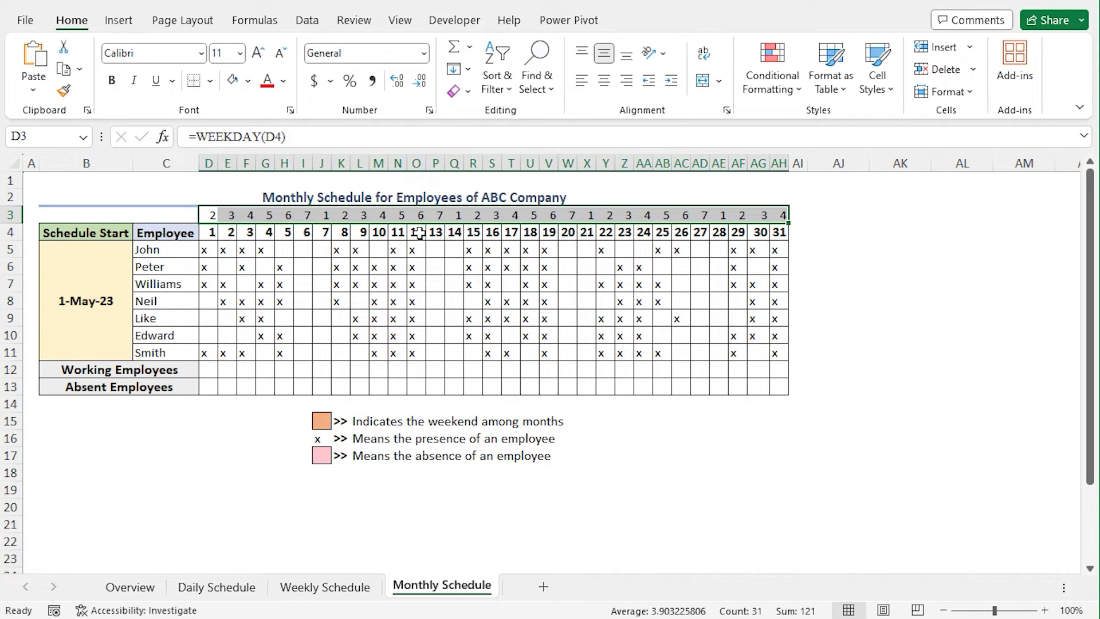
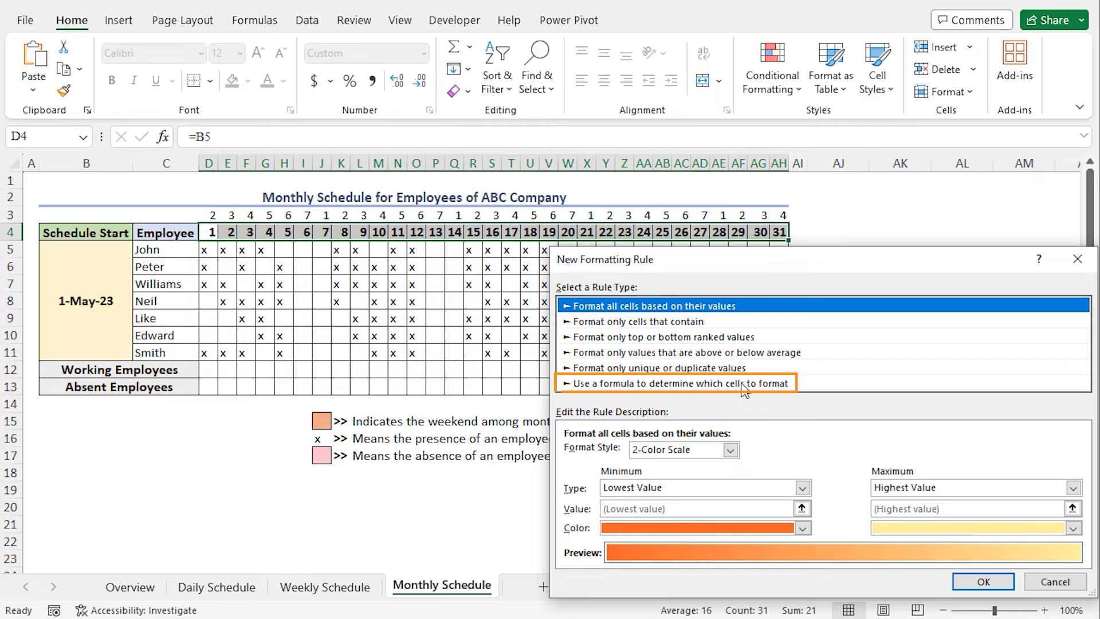
- Create a formula-based conditional formatting rule for D4:AH4 using =OR(D$3=1,D$3=7) with a light orange fill
left_click(742, 384)
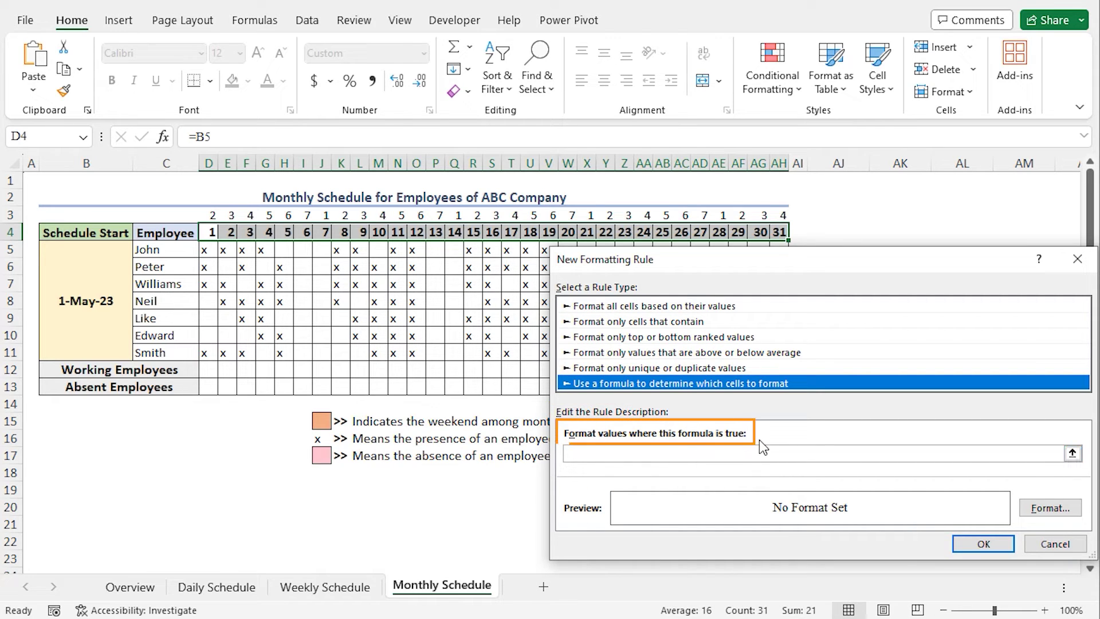
left_click(738, 453)
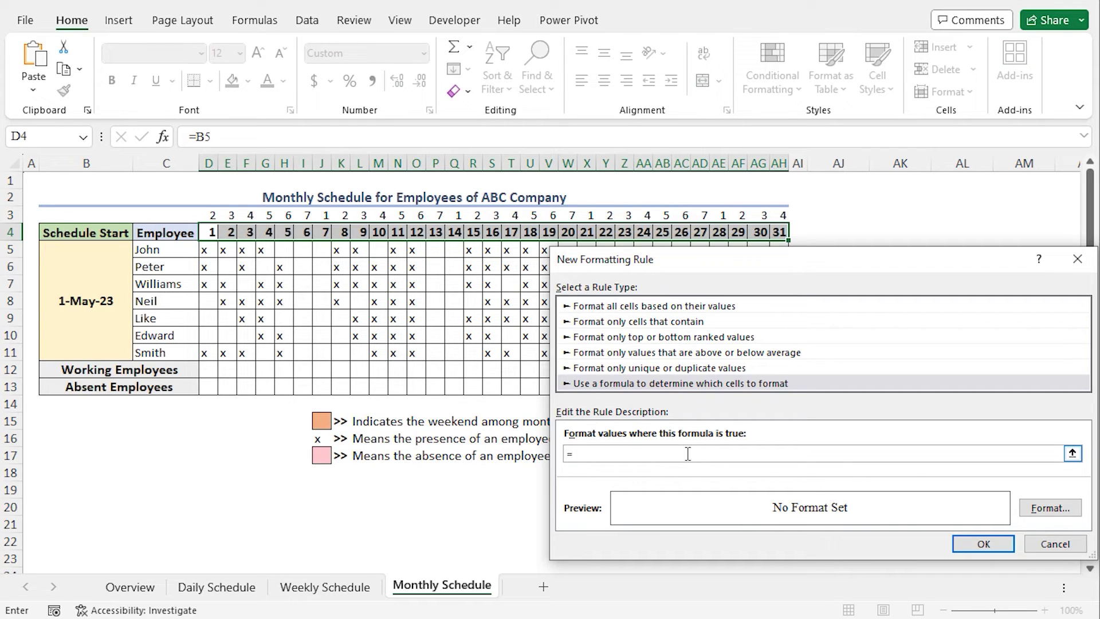
type("=OR(D$3=1,D$3=7")
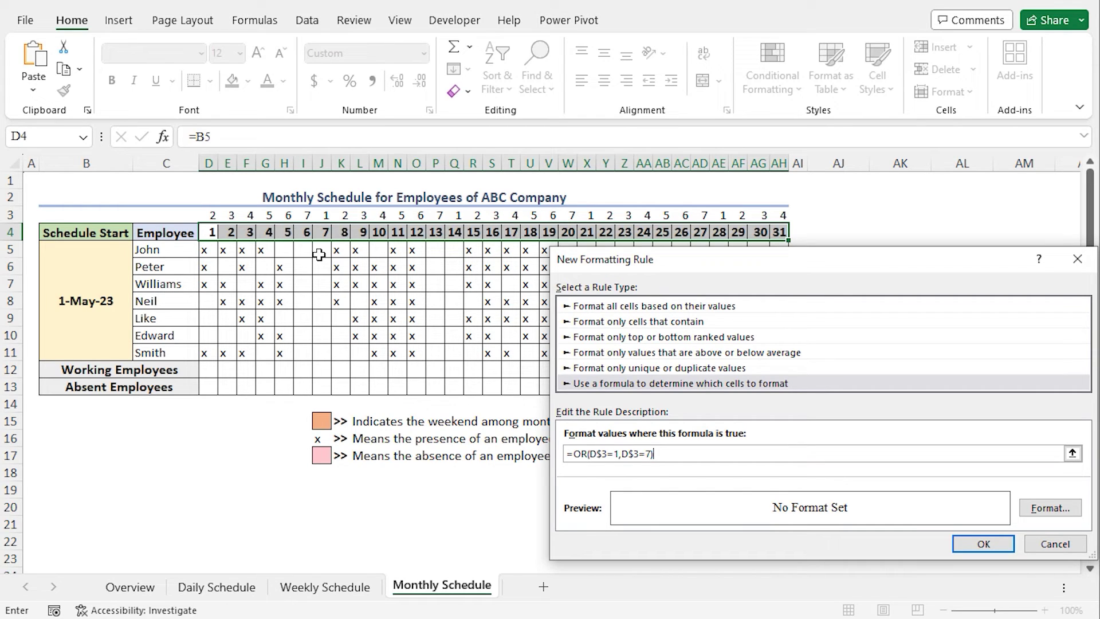
left_click(1050, 507)
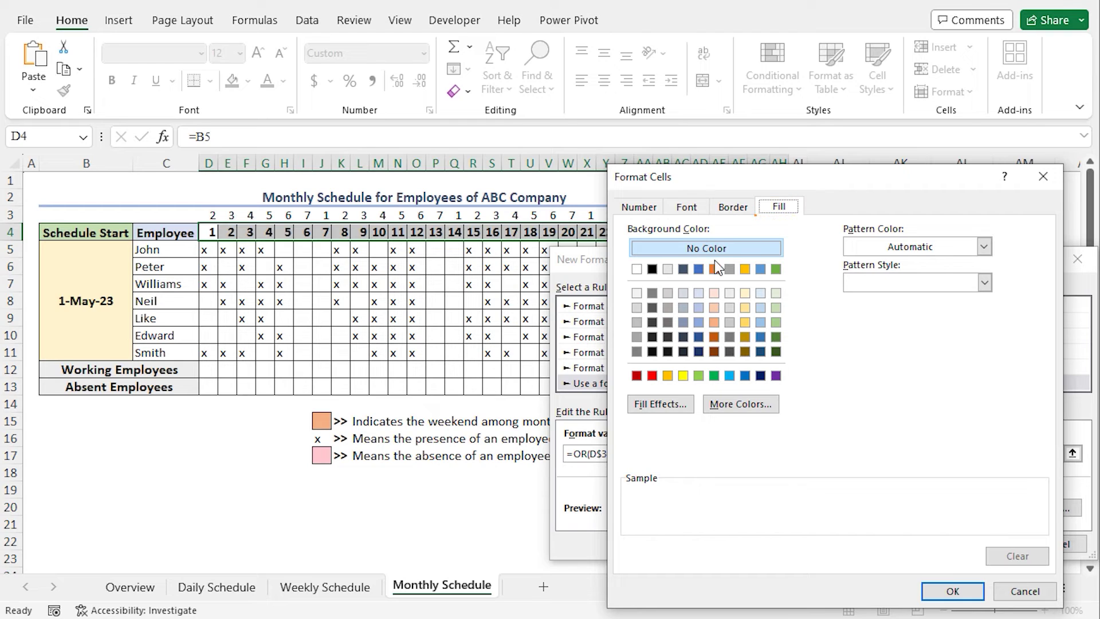
left_click(714, 322)
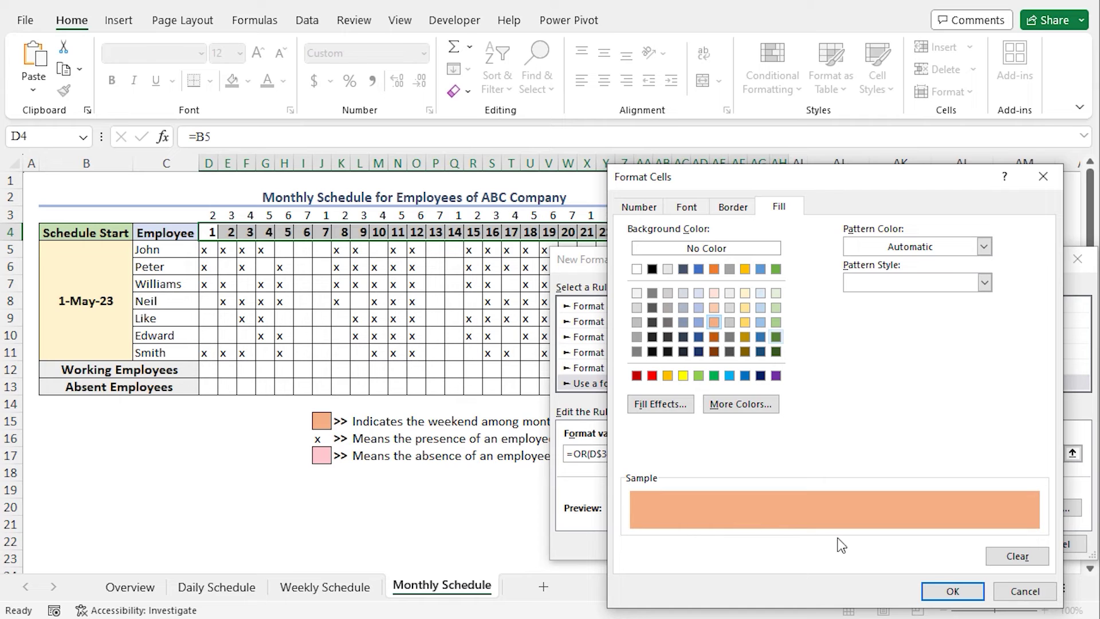
left_click(954, 591)
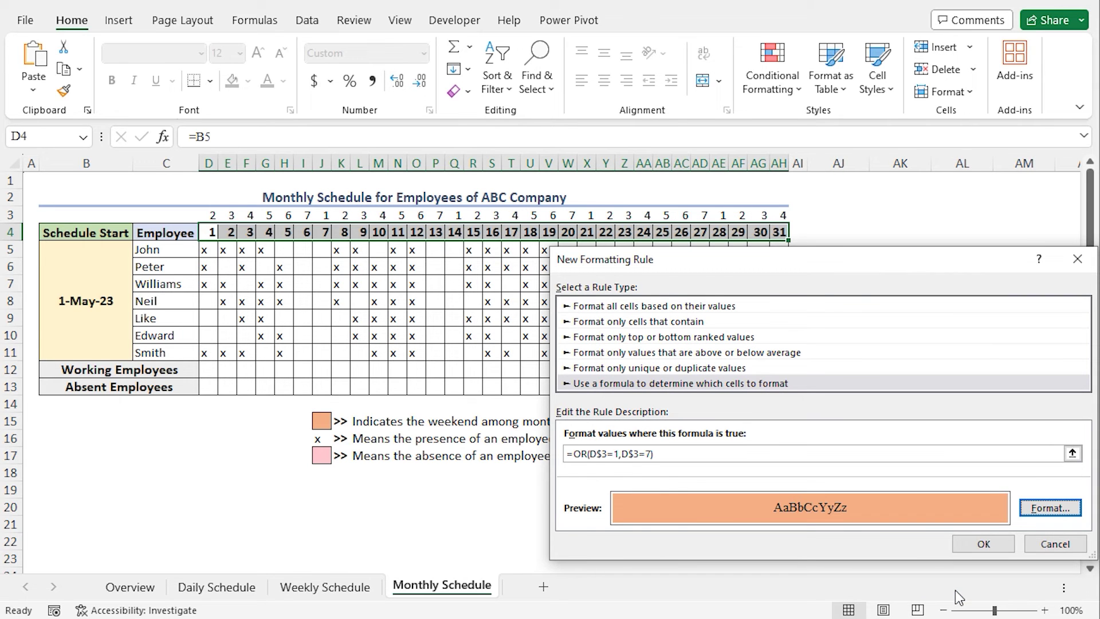
left_click(970, 545)
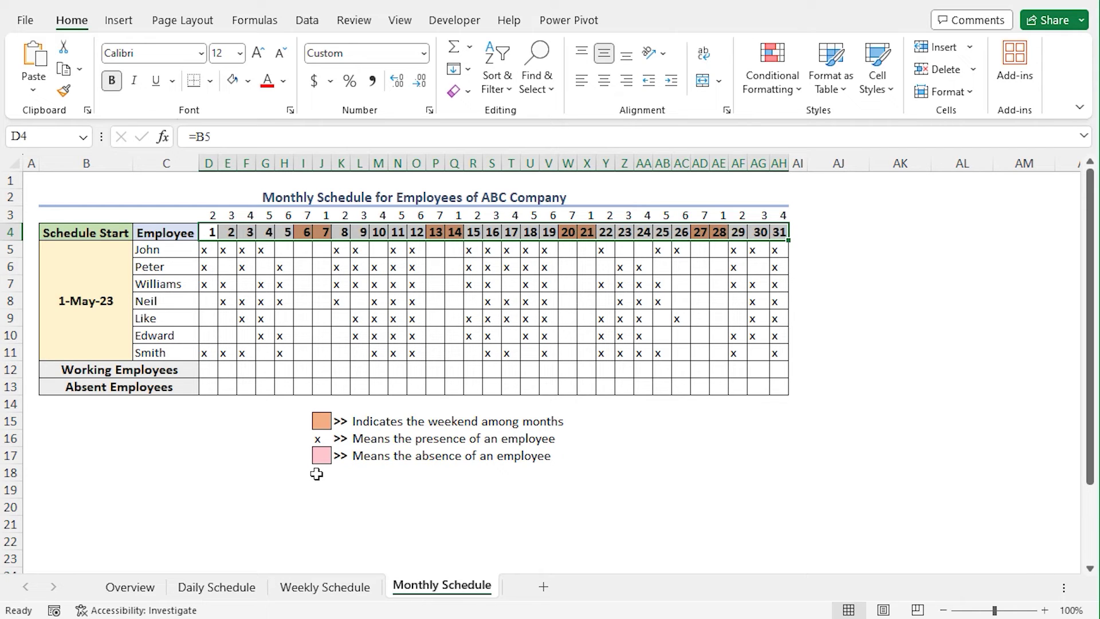
- Highlight cells equal to 0 in the attendance grid D5:AH11 with Light Red Fill with Dark Red Text
mouse_move(206, 251)
left_mouse_down()
mouse_move(703, 350)
mouse_move(777, 353)
left_mouse_up()
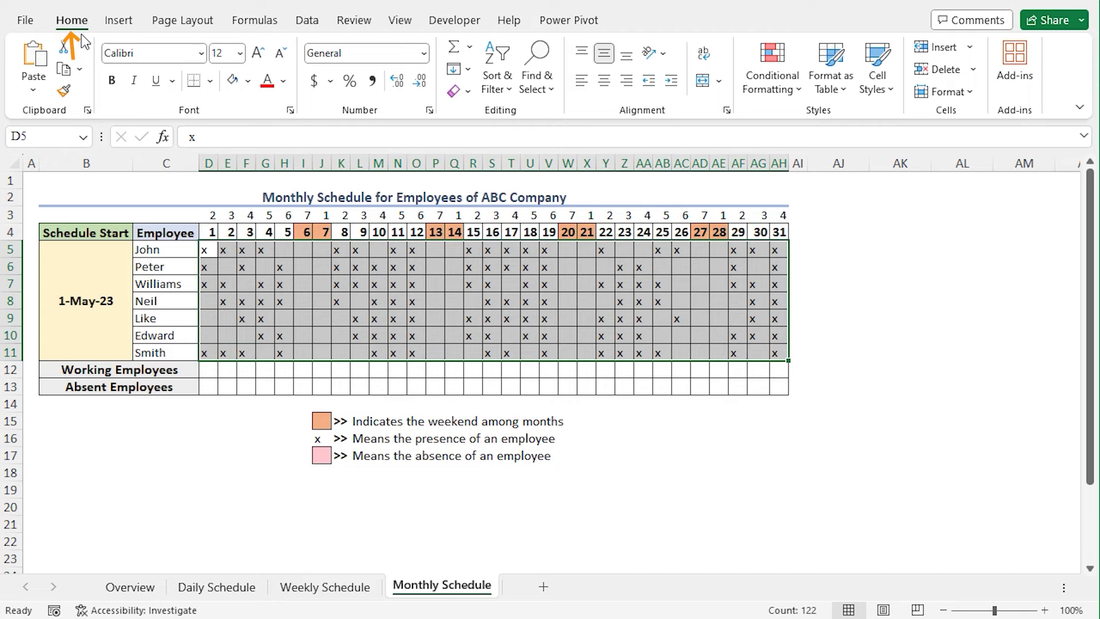
left_click(800, 90)
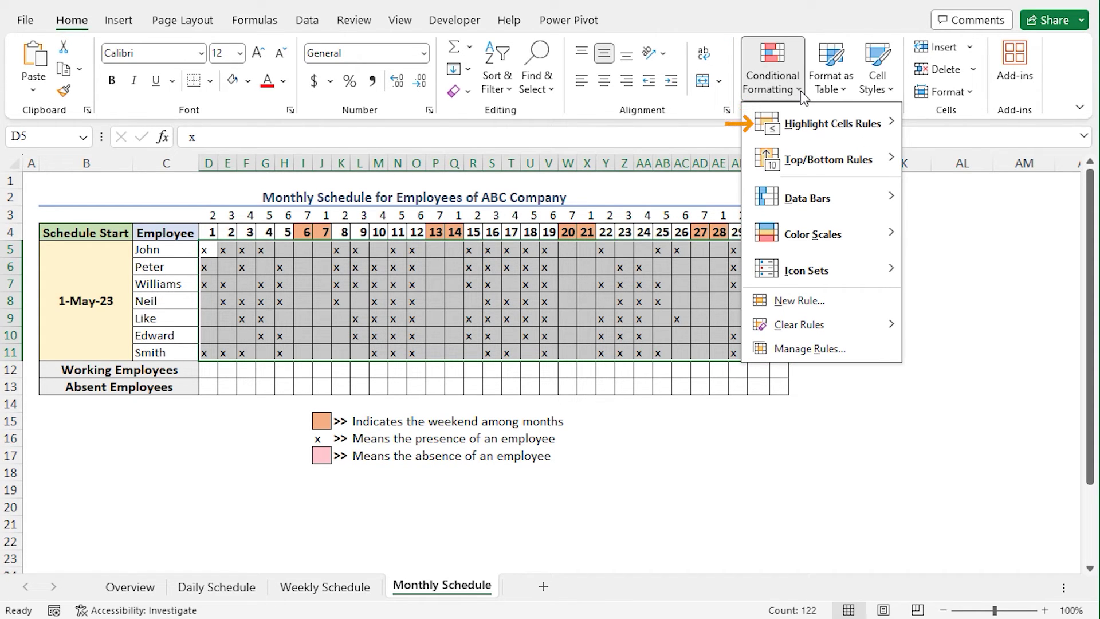
mouse_move(861, 122)
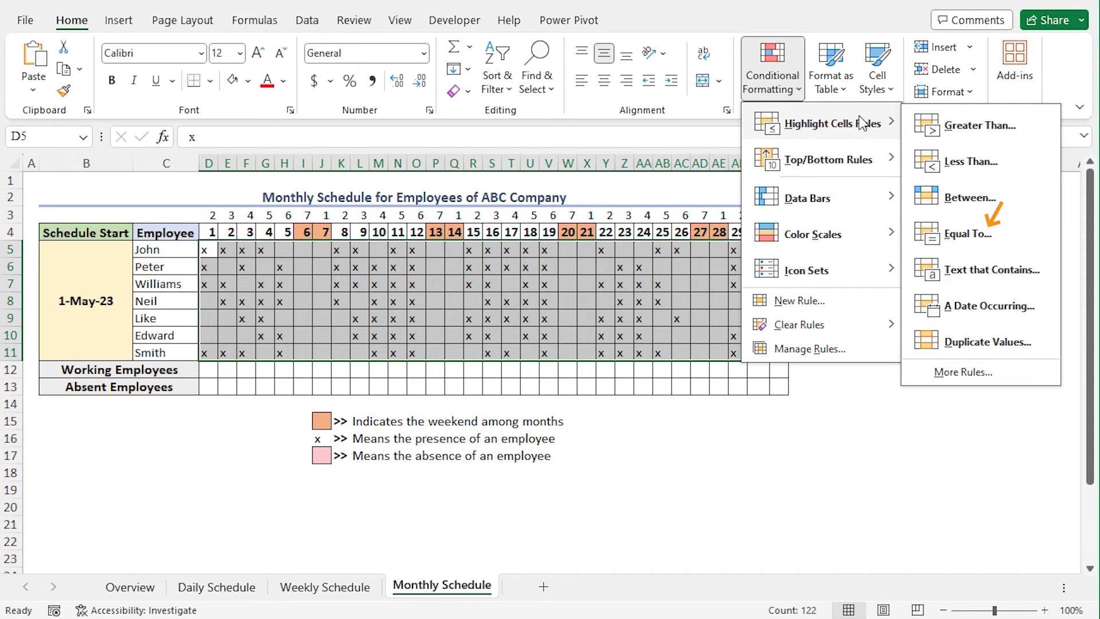
left_click(995, 233)
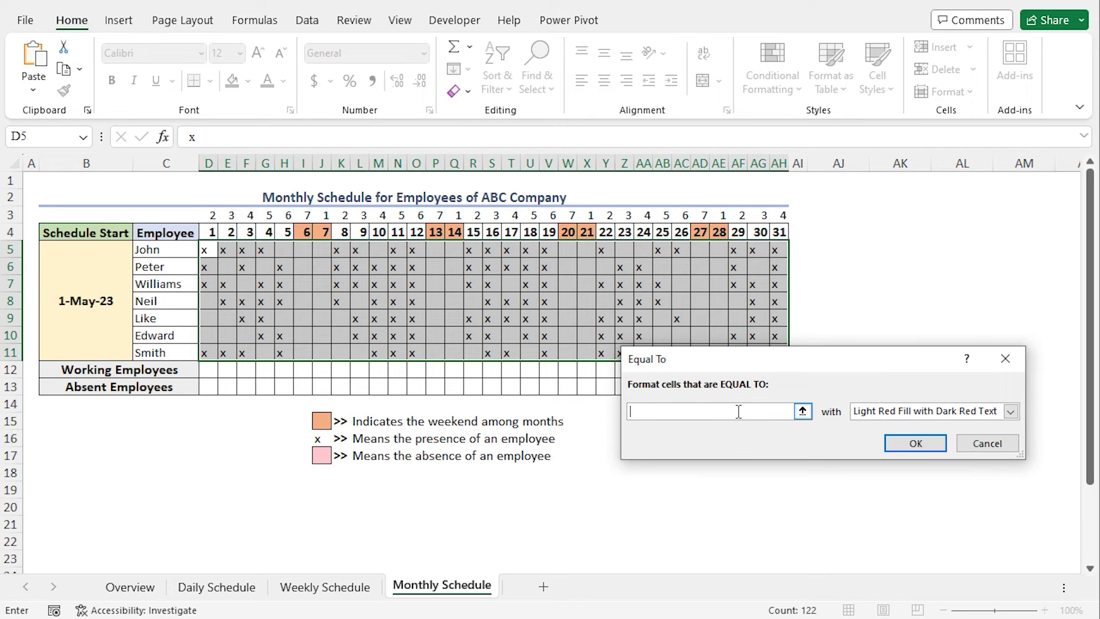
type("0")
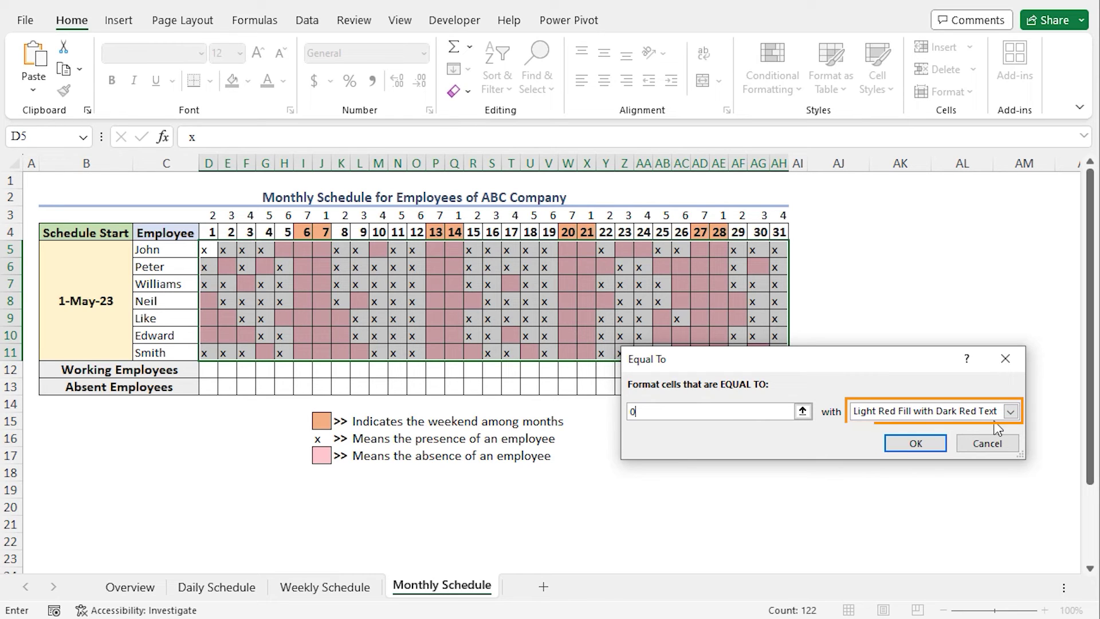
left_click(1010, 412)
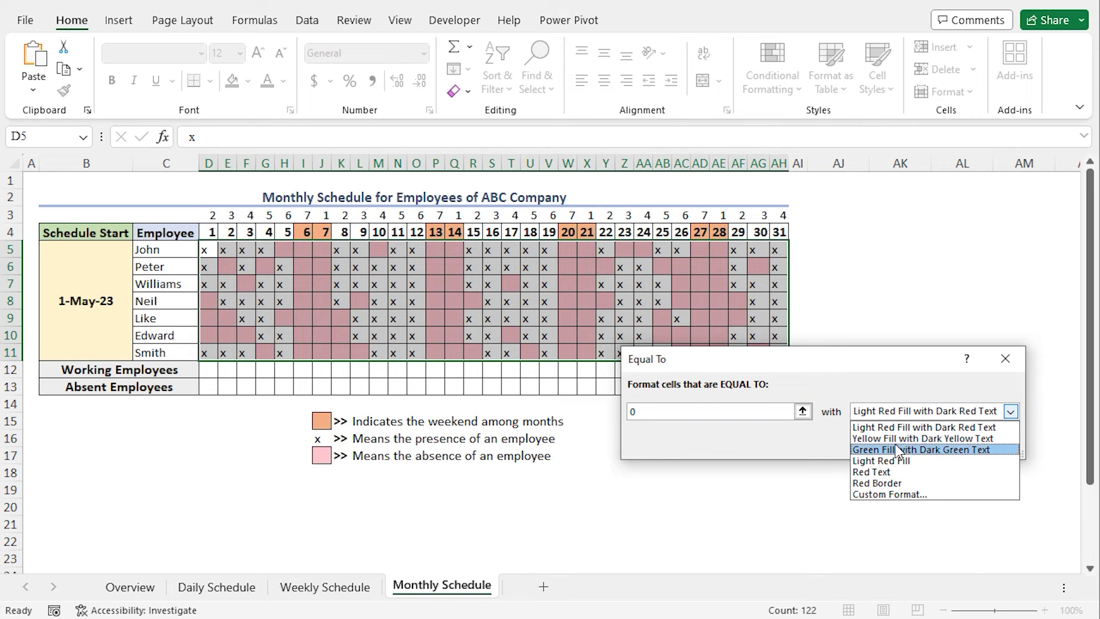
left_click(875, 384)
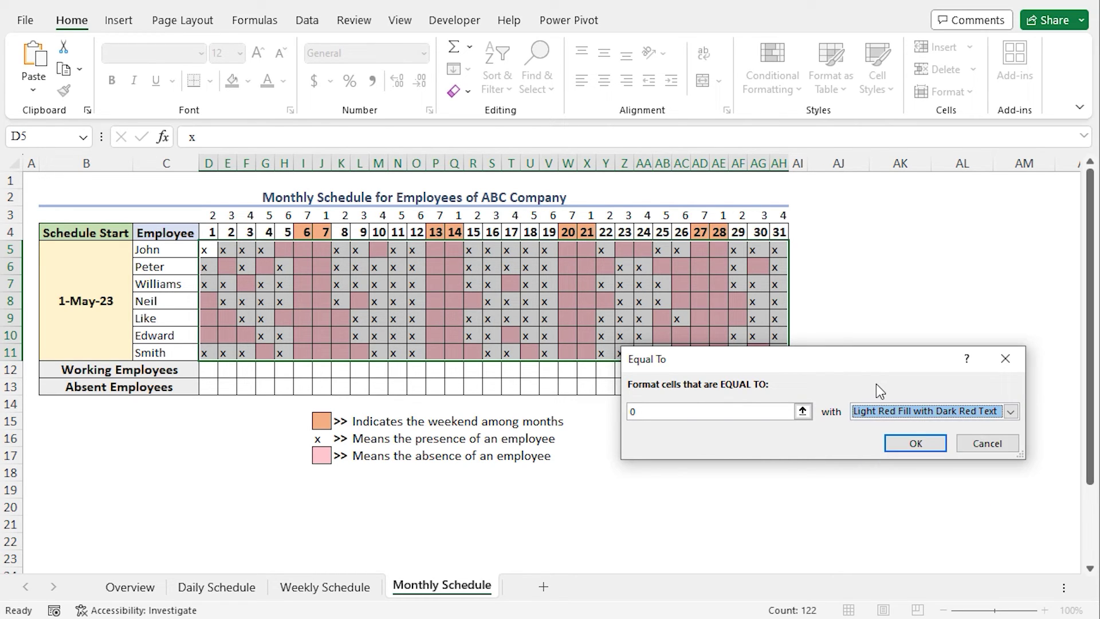
left_click(915, 443)
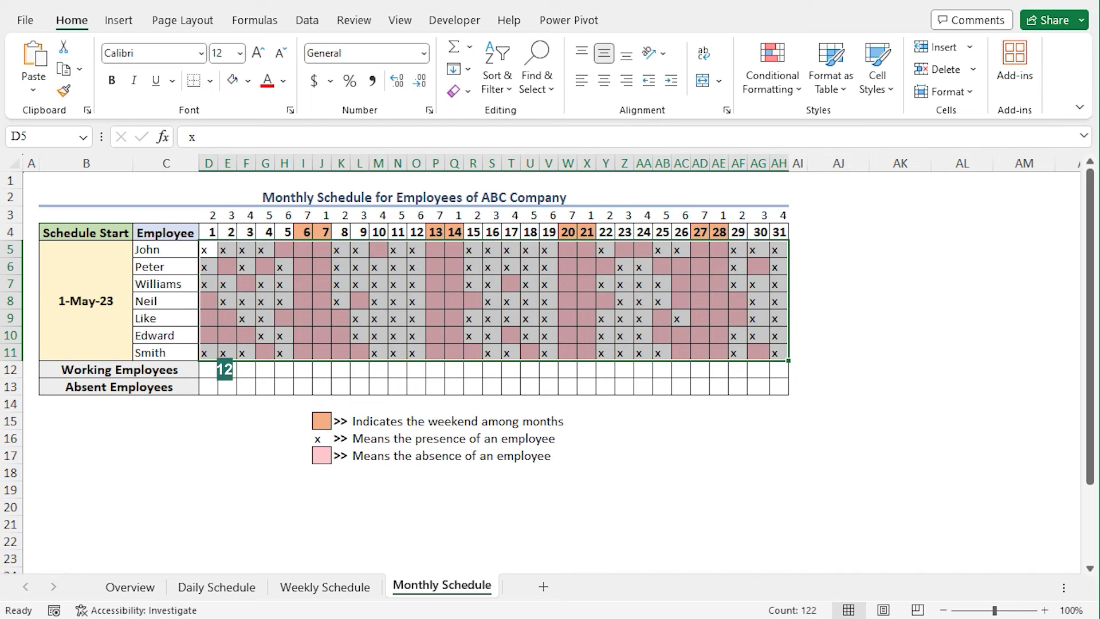
- Enter the formula =COUNTIF(D5:D11,"x") in D12 to count the working employees on the first day
left_click(211, 369)
type("=")
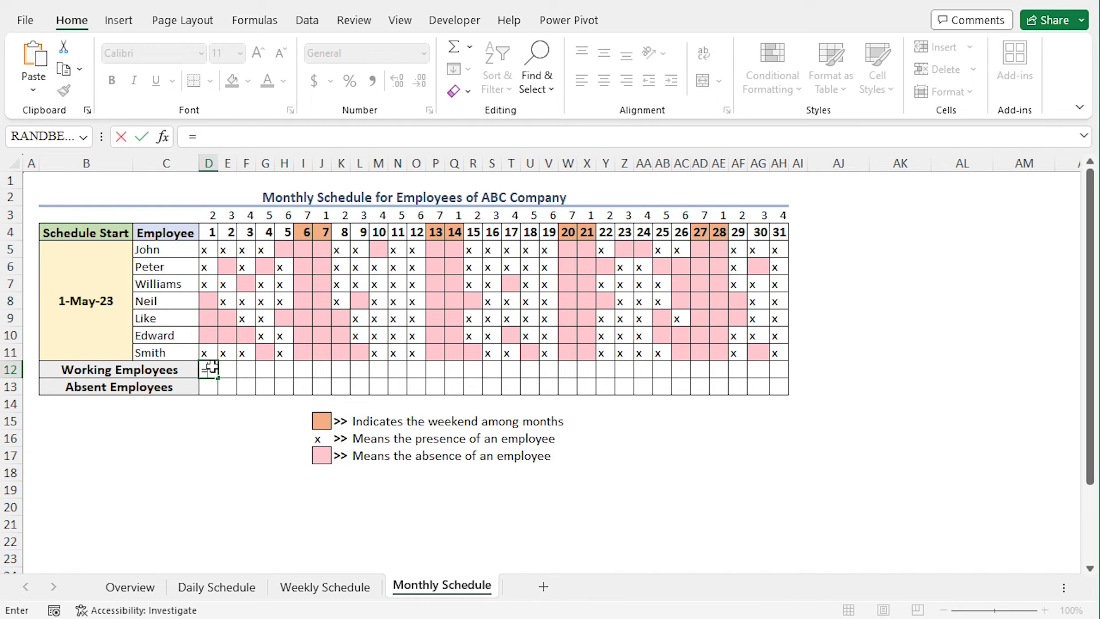
type("COUNTIF")
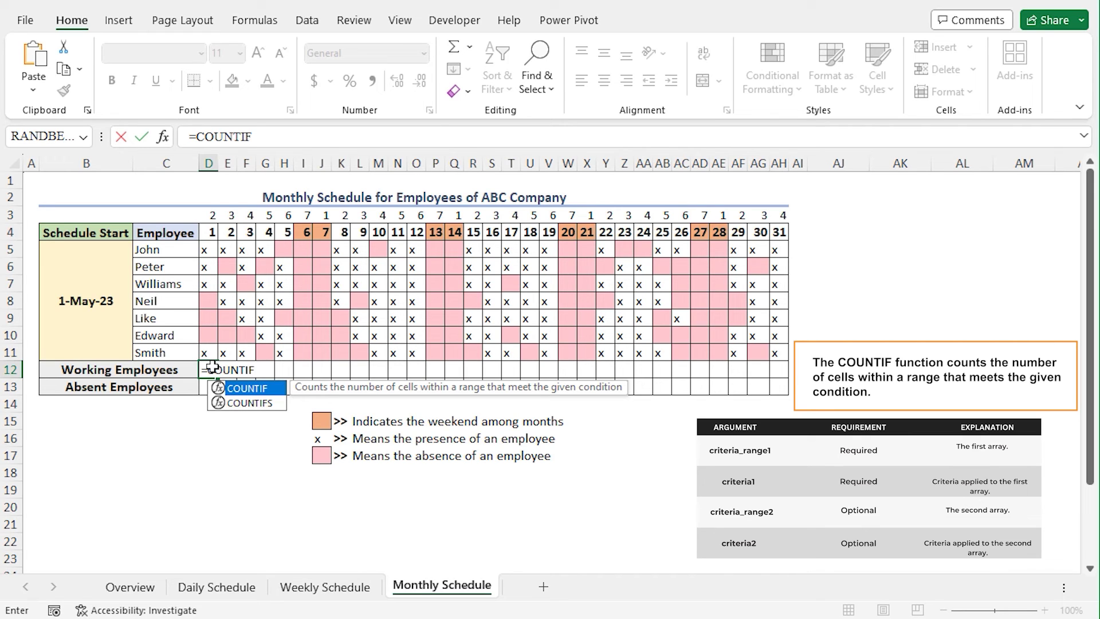
type("(")
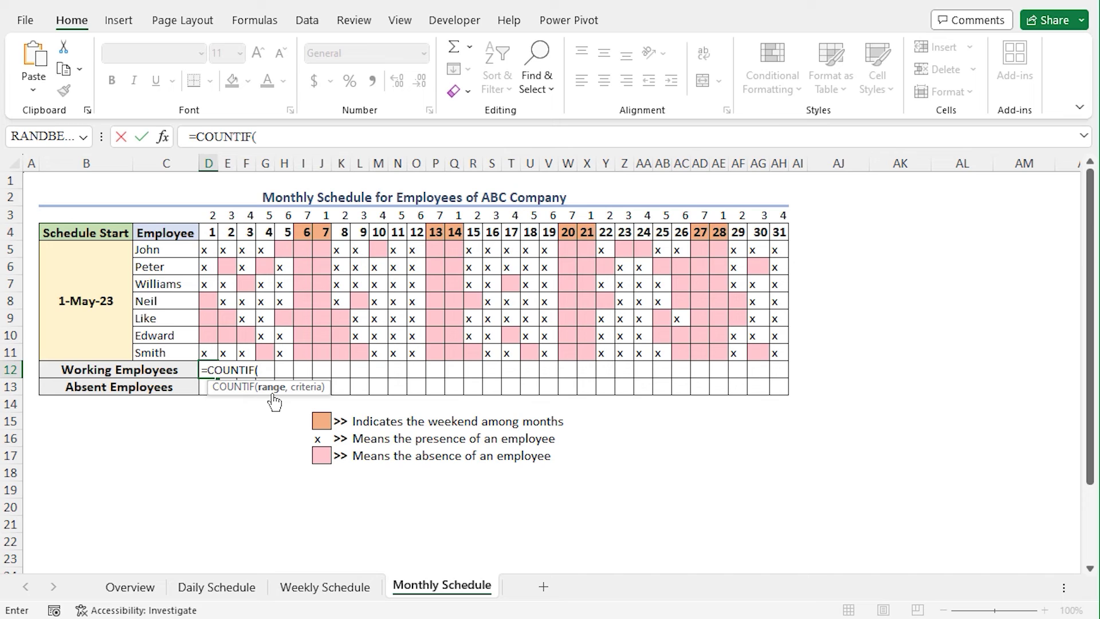
left_click_drag(204, 250, 204, 351)
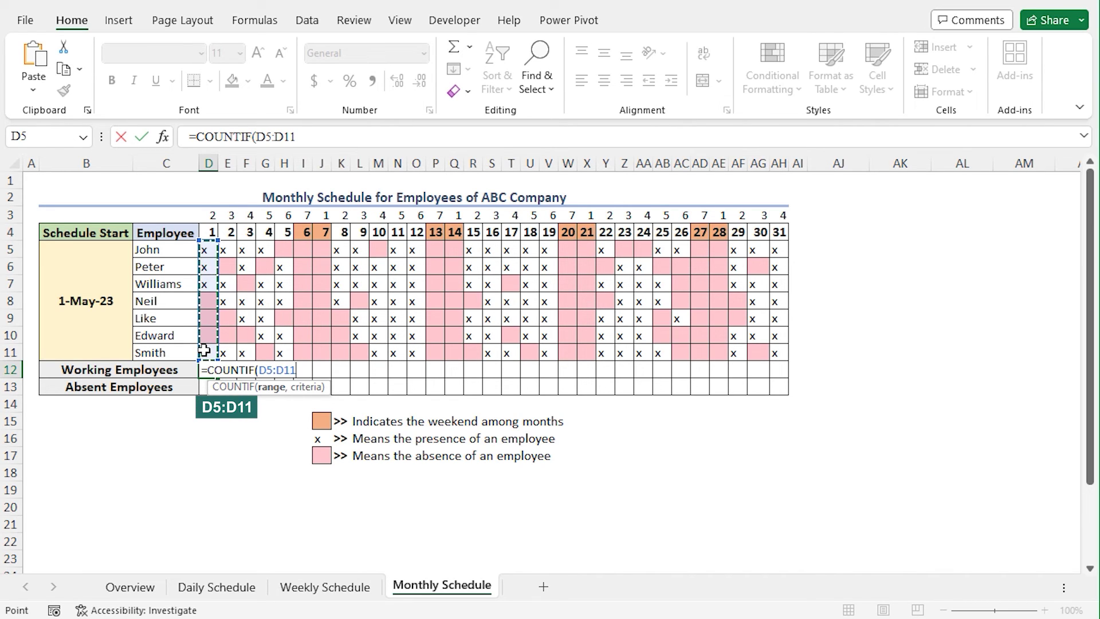
type(",")
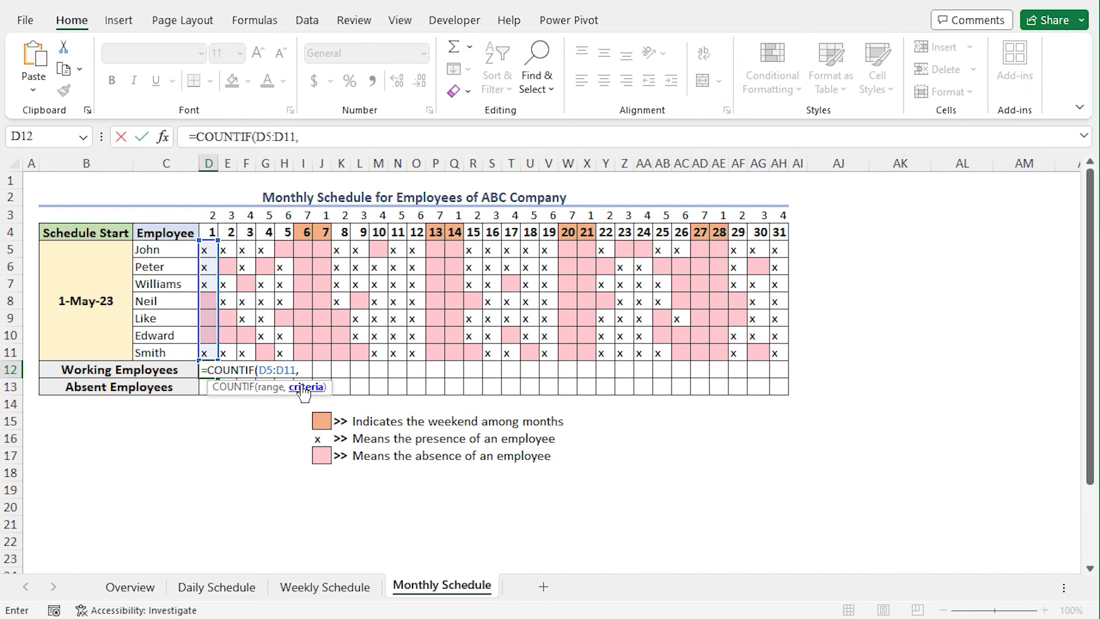
type("\"x\")")
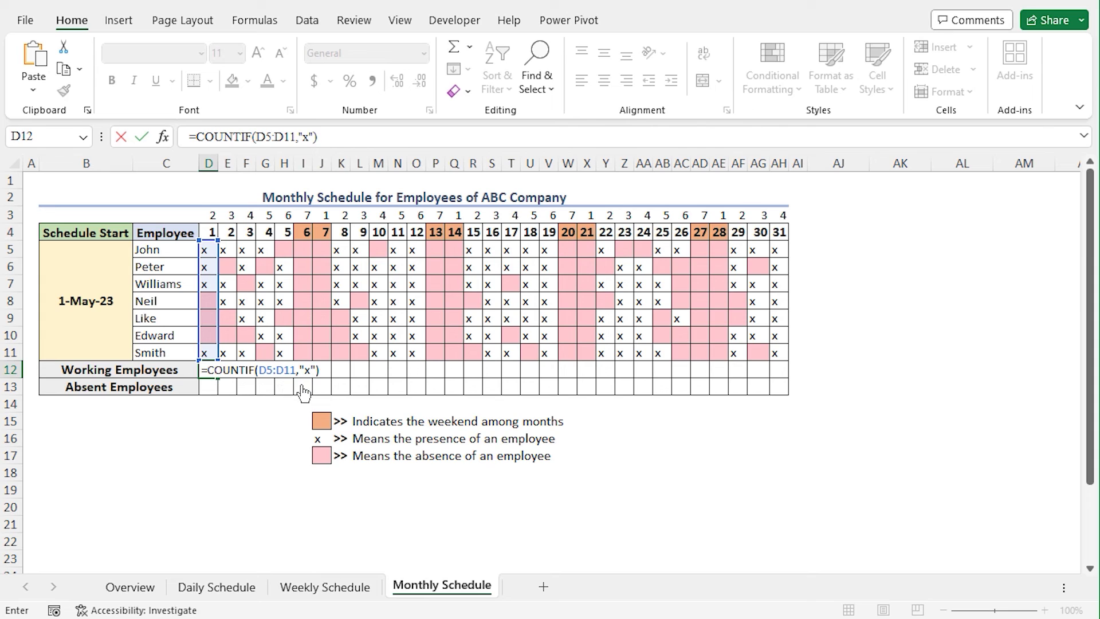
key("Return")
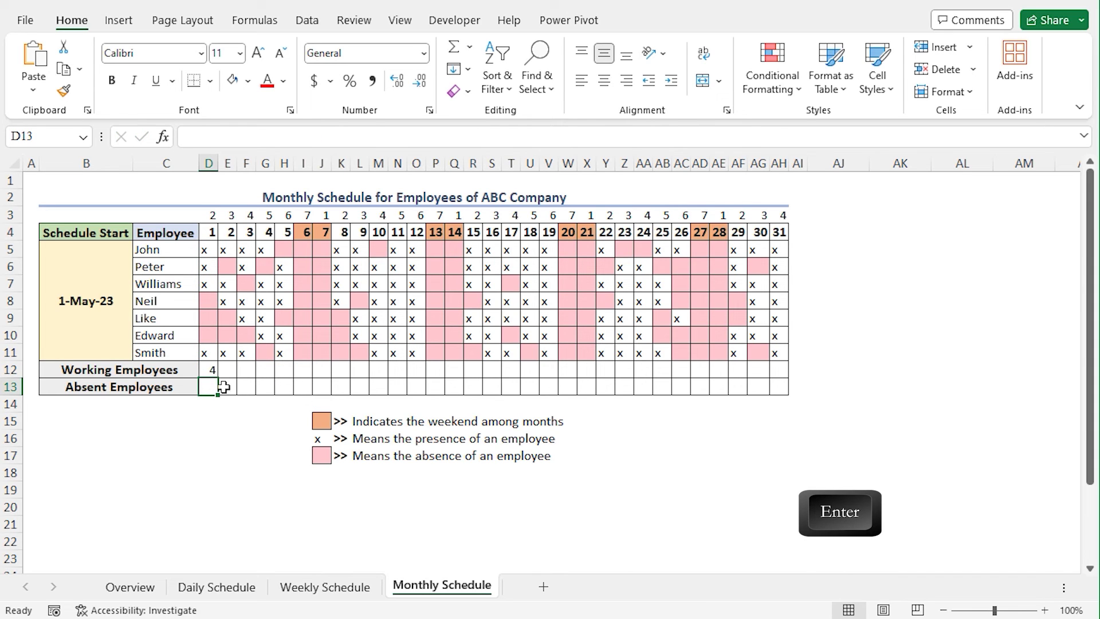
- Enter the formula =7-D12 in D13 to calculate the absent employees on the first day
left_click(205, 370)
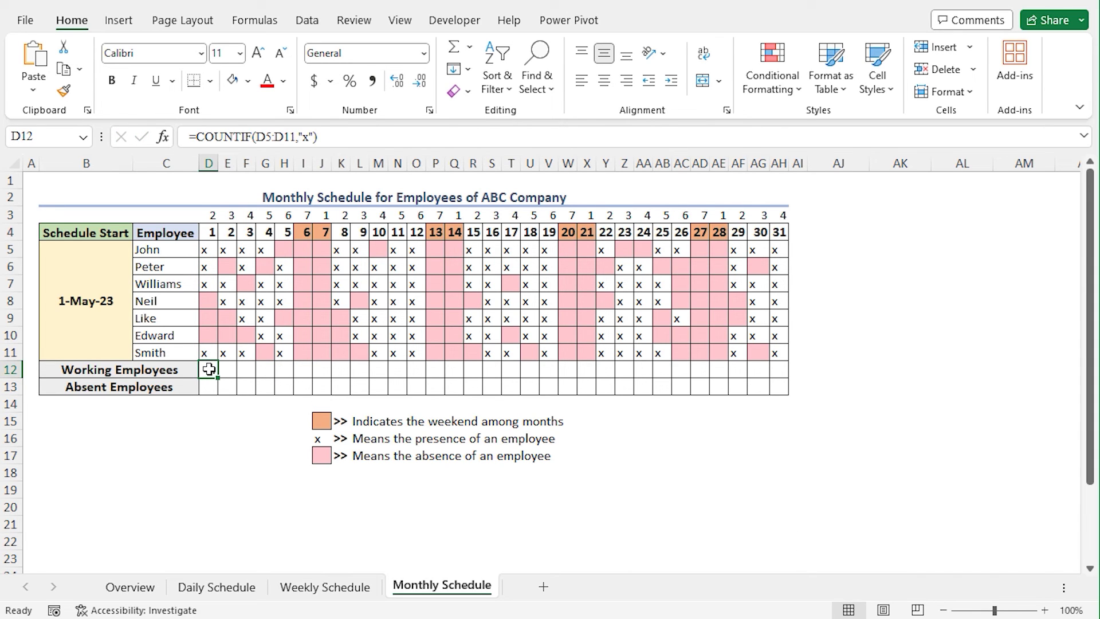
left_click(204, 387)
type("=")
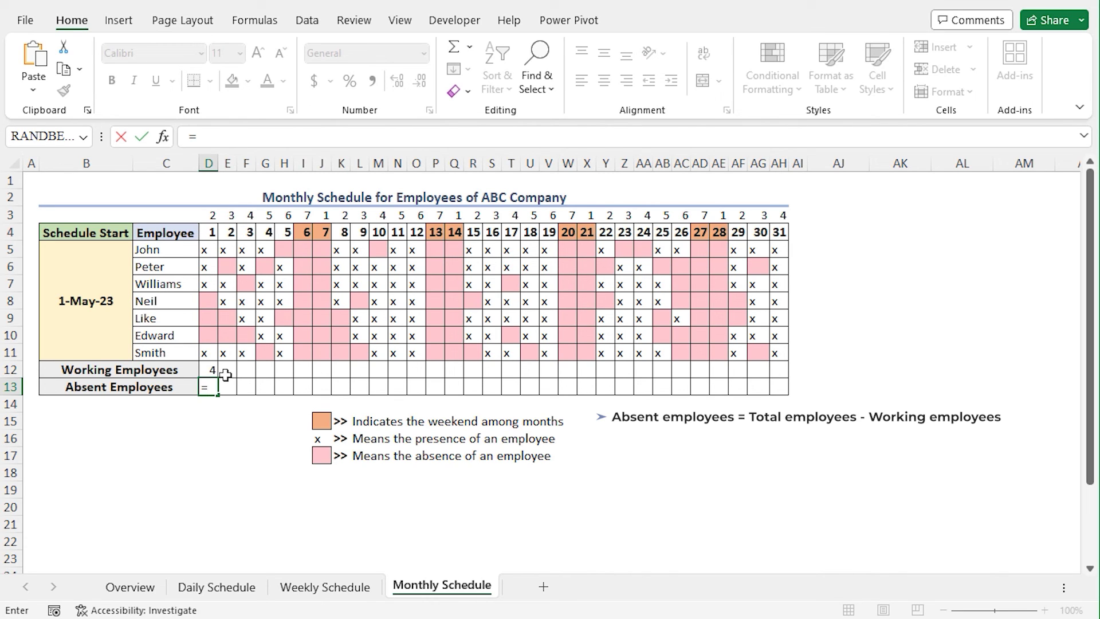
type("7-")
left_click(213, 372)
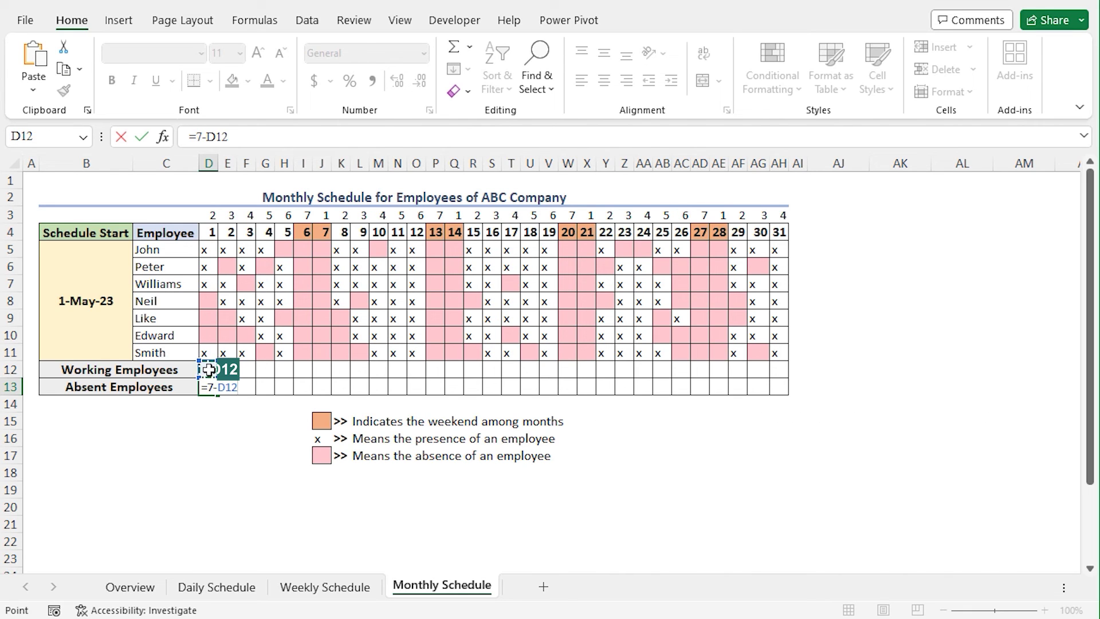
key("Return")
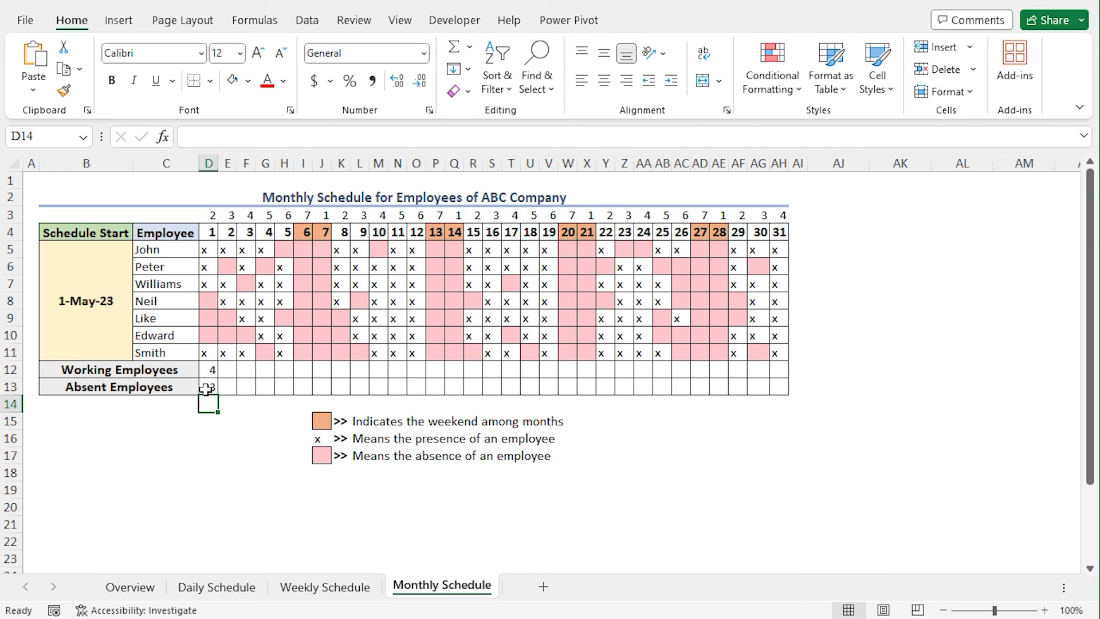
- Fill the working and absent employee formulas in D12:D13 across to column AH
left_click_drag(207, 370, 206, 387)
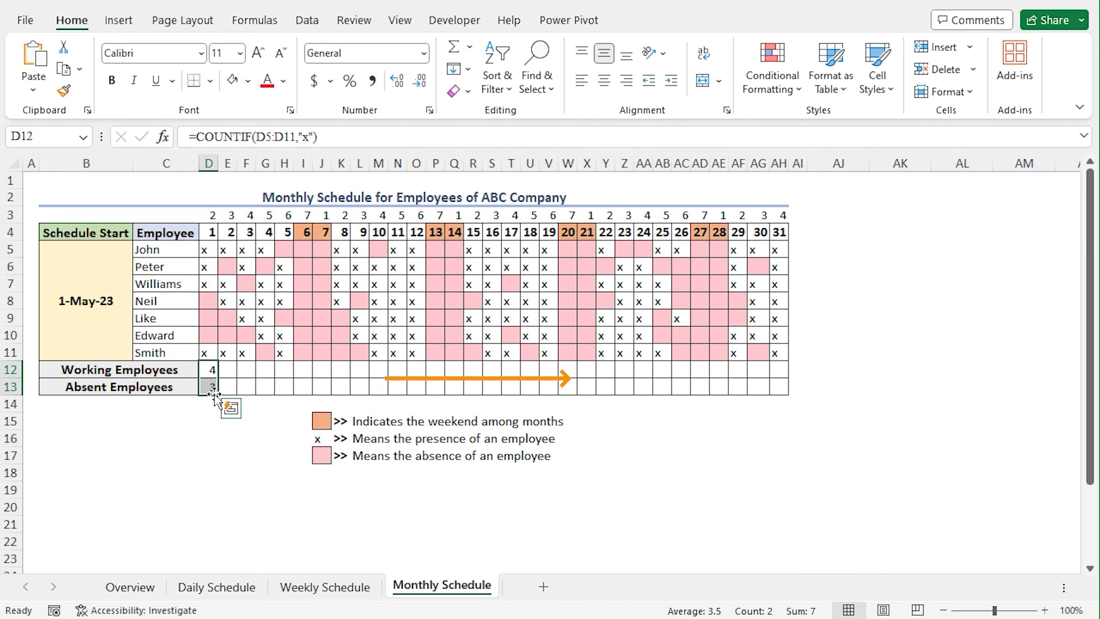
left_click_drag(219, 395, 794, 441)
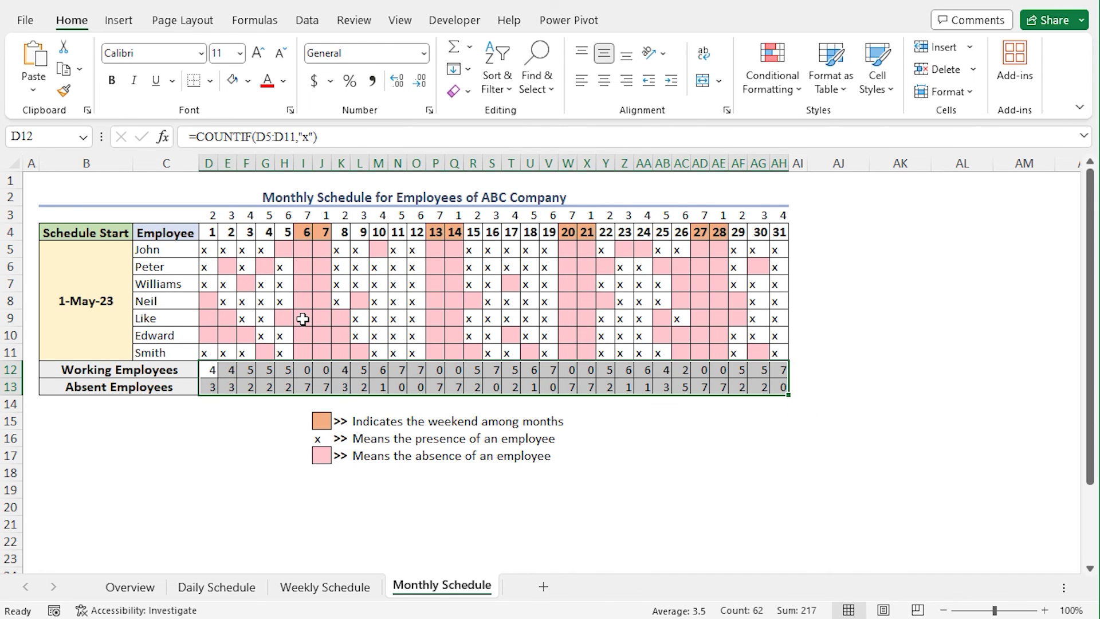
- Hide the weekday numbers in D3:AH3 by setting their font color to white
left_click(206, 214)
left_click_drag(207, 215, 782, 215)
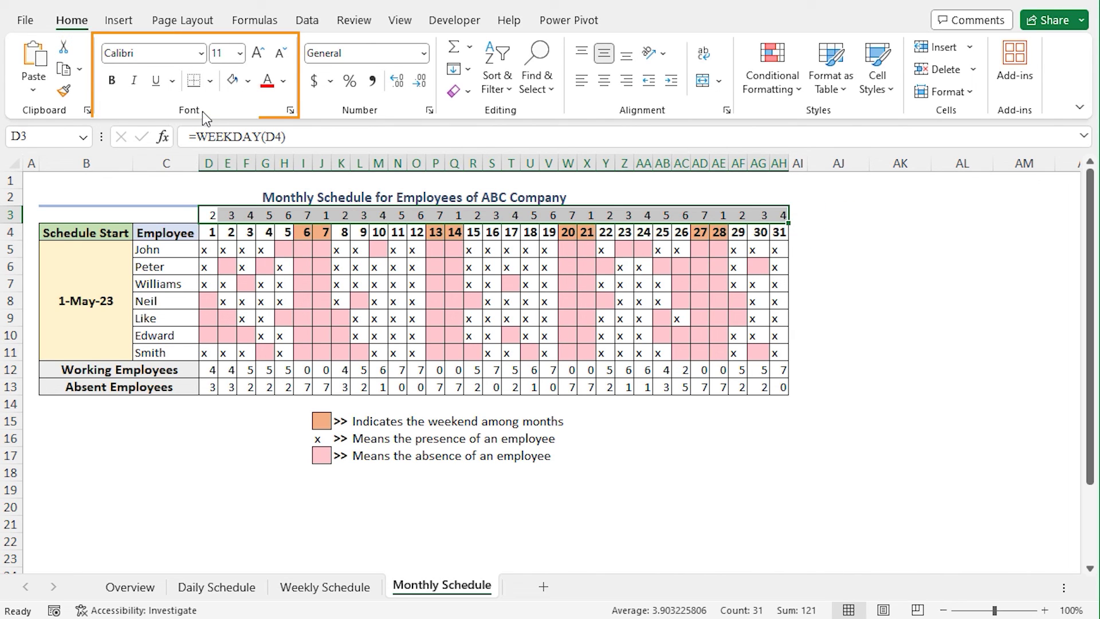
left_click(284, 83)
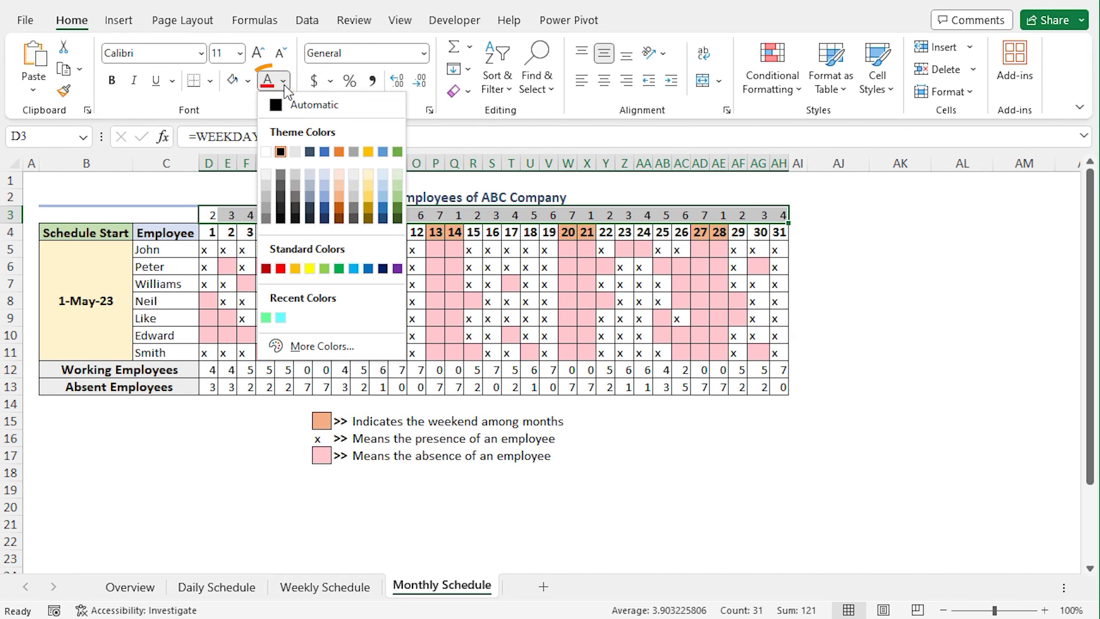
left_click(266, 151)
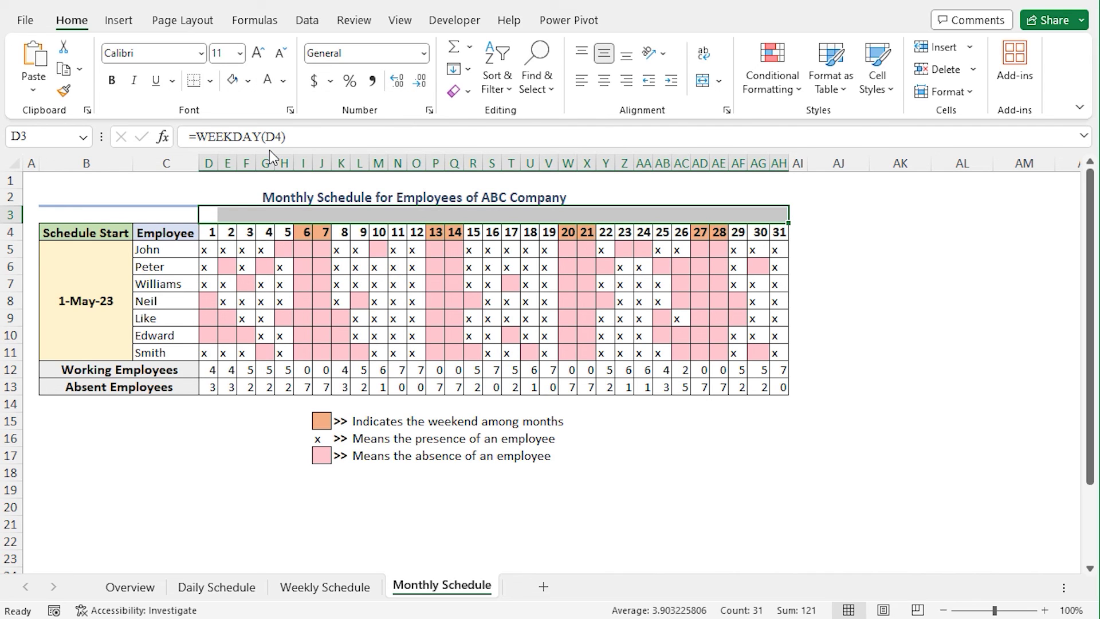